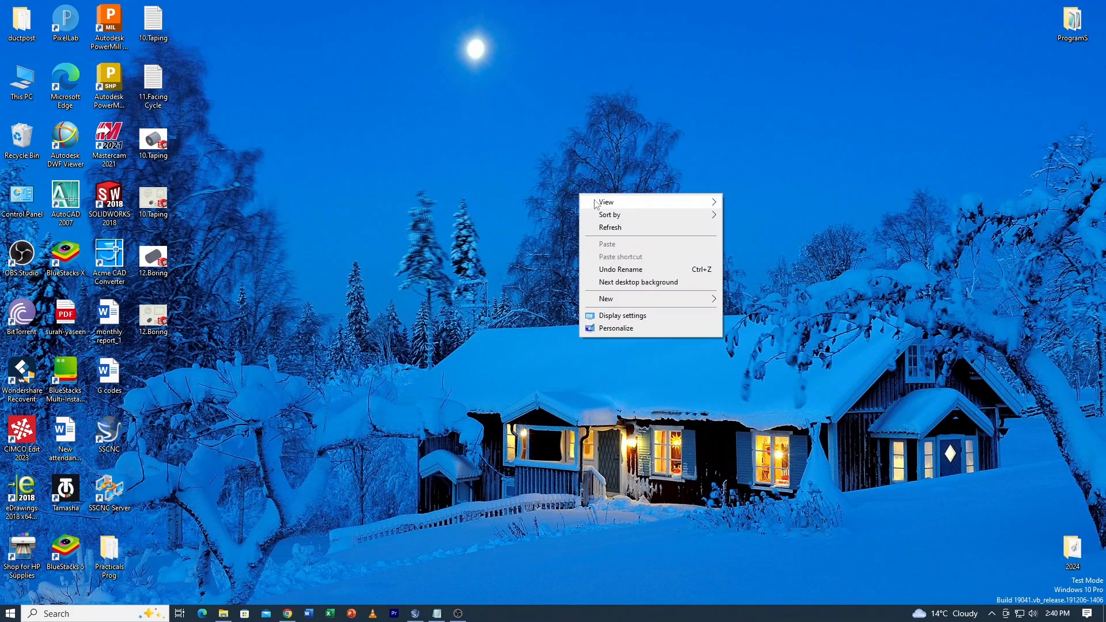
pyautogui.click(599, 225)
pyautogui.rightClick(441, 153)
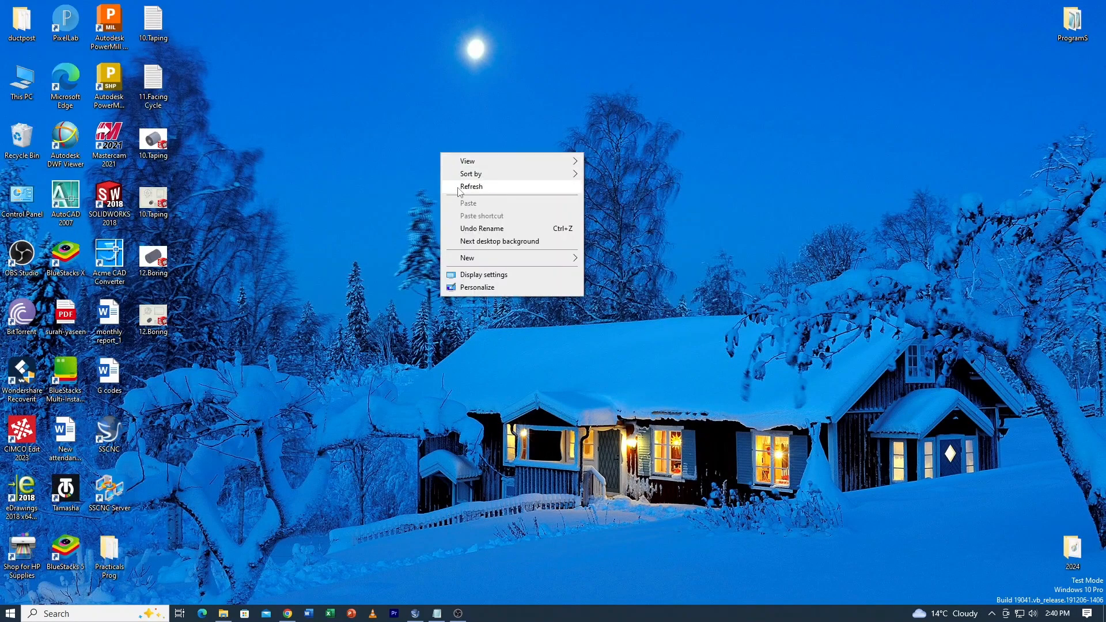
pyautogui.click(459, 187)
pyautogui.rightClick(435, 143)
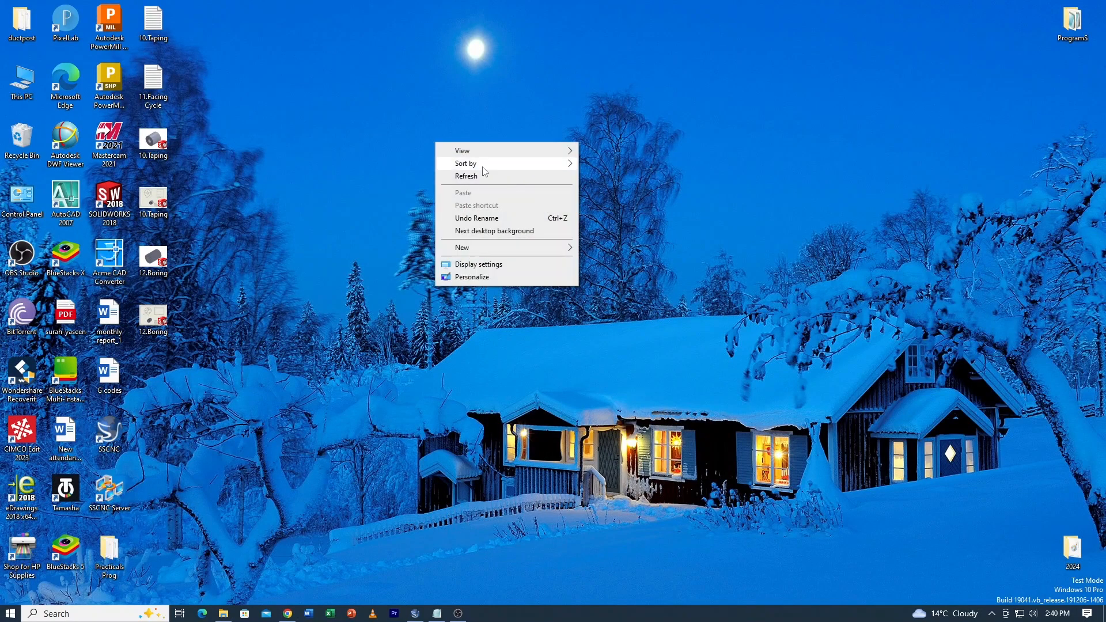
pyautogui.click(504, 174)
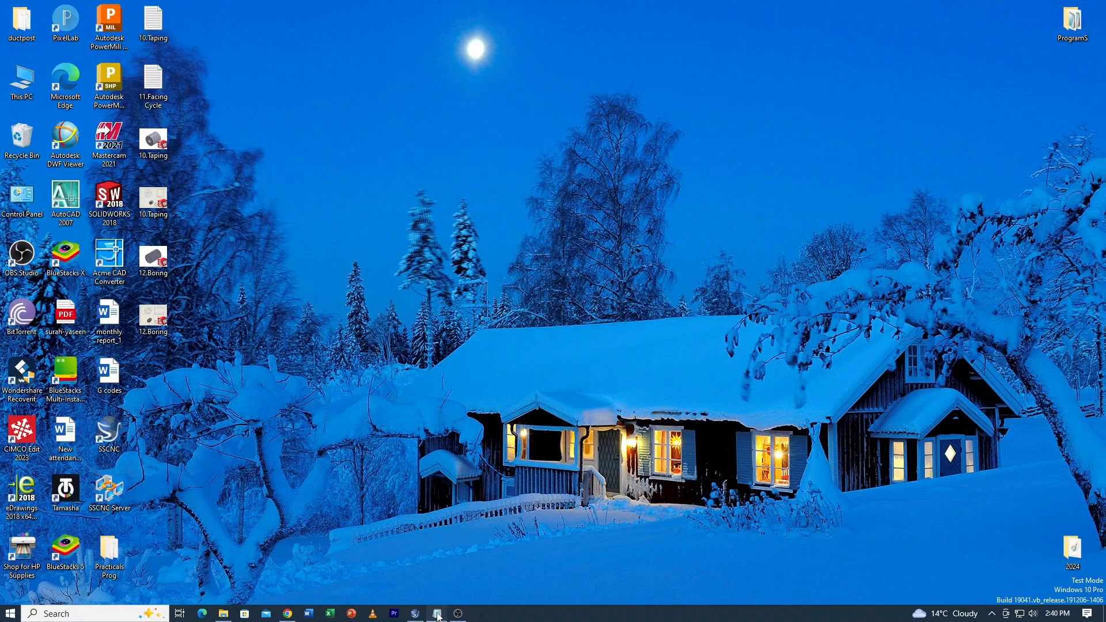
# Step: Open the 11.Facing Cycle program in Notepad and read through its full G-code from O0001 to the end
pyautogui.click(437, 614)
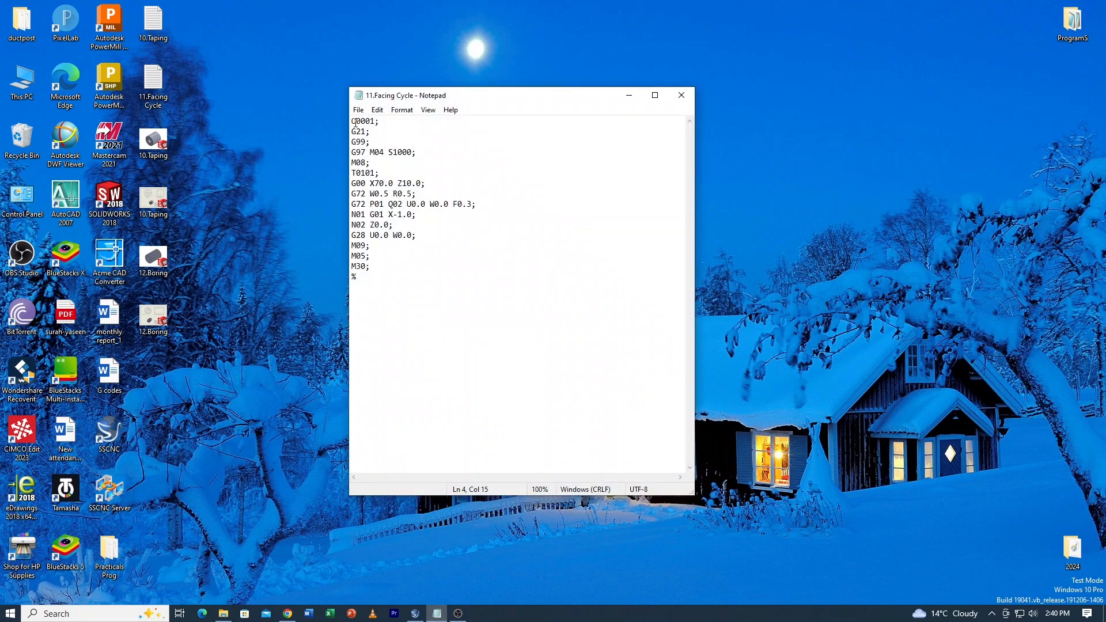
pyautogui.moveTo(354, 126); pyautogui.dragTo(383, 293)
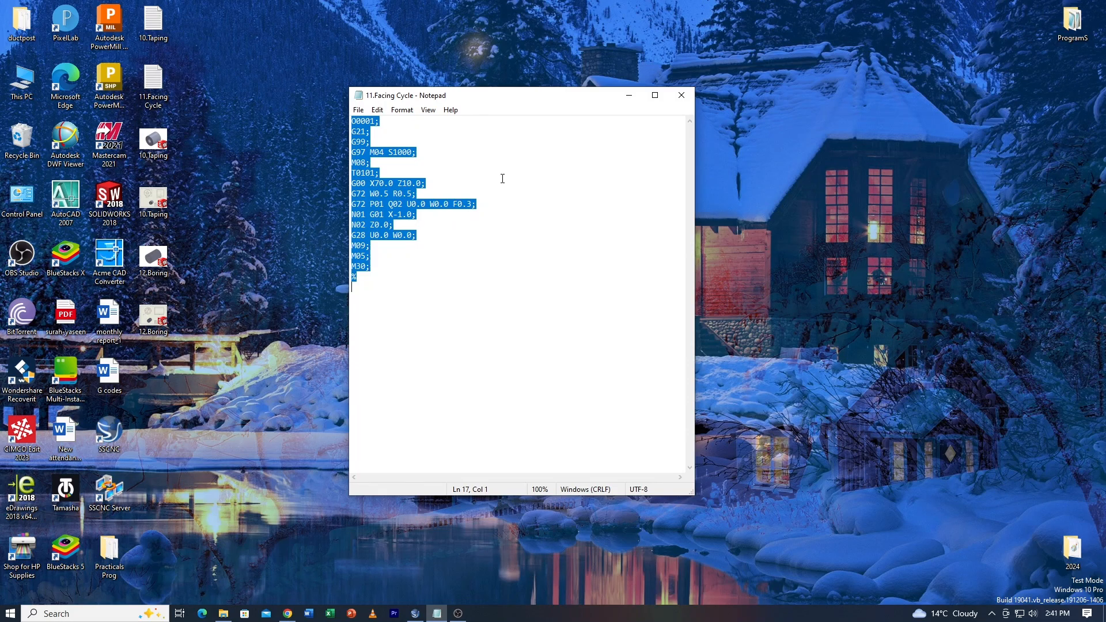
pyautogui.click(502, 178)
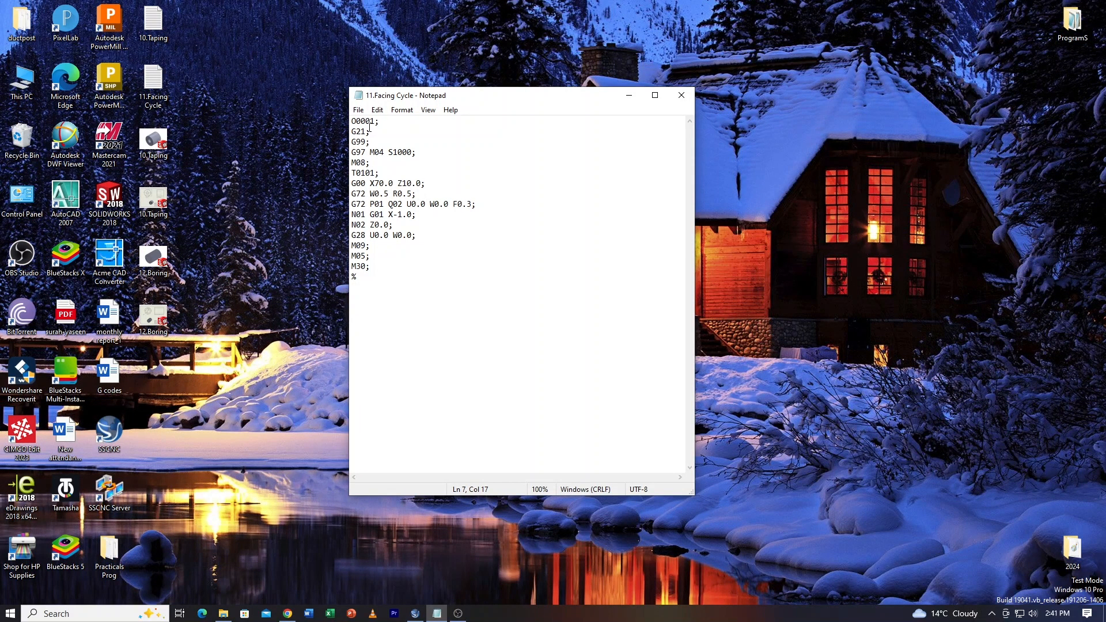
pyautogui.moveTo(353, 124); pyautogui.dragTo(380, 287)
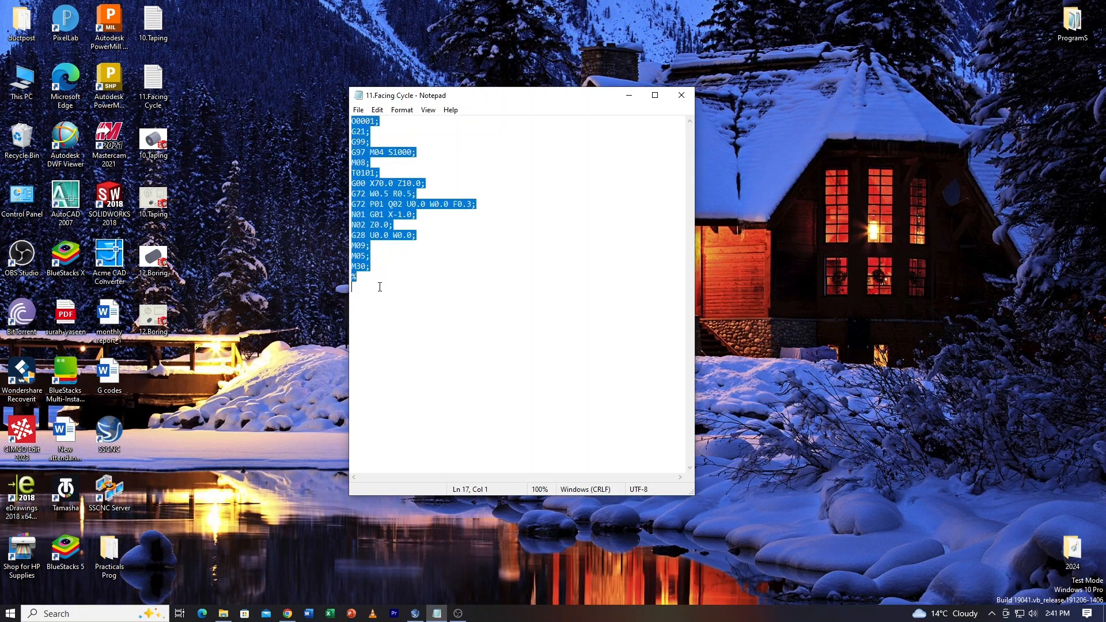
pyautogui.click(435, 282)
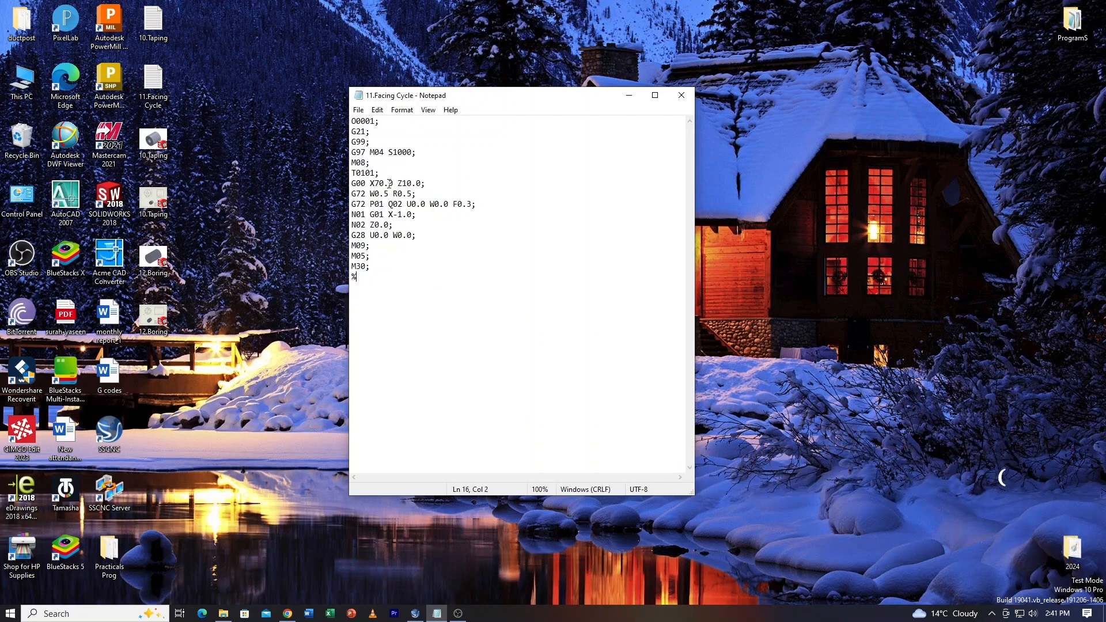
pyautogui.moveTo(352, 121); pyautogui.dragTo(398, 287)
pyautogui.click(398, 285)
pyautogui.moveTo(351, 121); pyautogui.dragTo(380, 290)
pyautogui.click(424, 296)
pyautogui.click(629, 95)
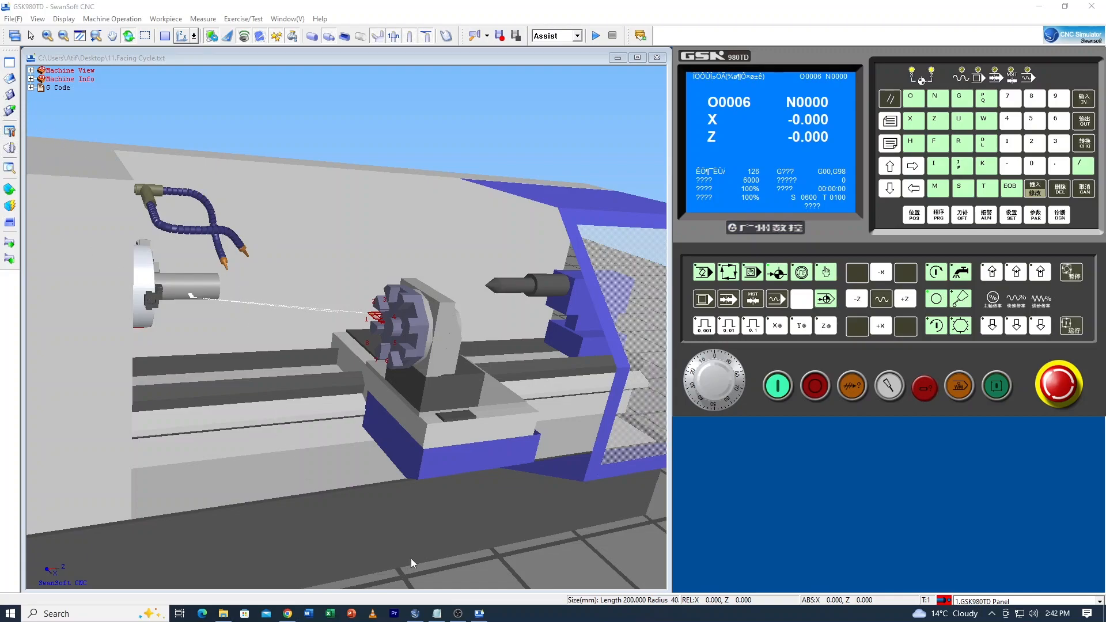
# Step: Check the X70.0 and Z10.0 values of the G00 approach line in the Notepad facing cycle program
pyautogui.scroll(1, 412, 547)
pyautogui.click(431, 43)
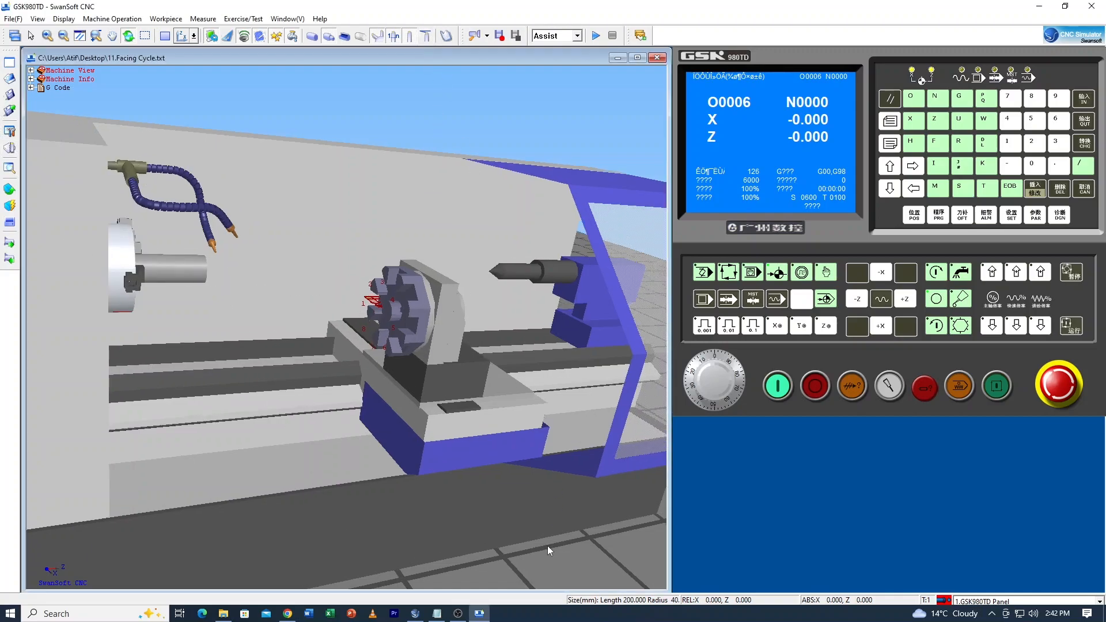
pyautogui.click(437, 614)
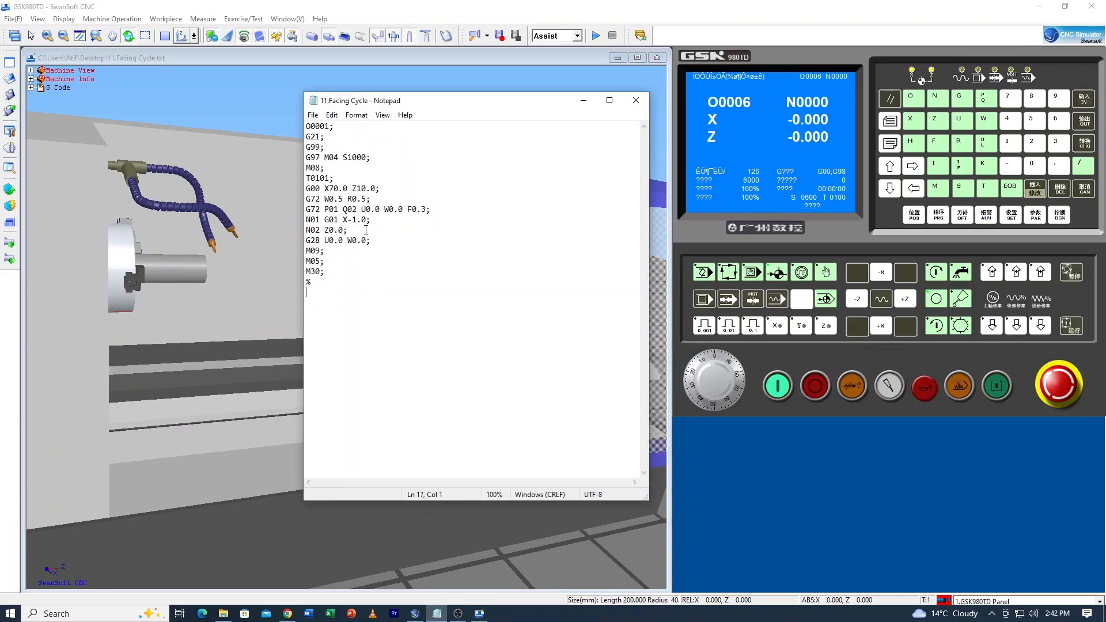
pyautogui.moveTo(325, 189); pyautogui.dragTo(341, 188)
pyautogui.moveTo(380, 189); pyautogui.dragTo(348, 188)
pyautogui.click(404, 251)
pyautogui.click(584, 100)
# Step: Set the workpiece stock size in SwanSoft CNC to a diameter of 70 mm and a length of 100 mm
pyautogui.scroll(3, 172, 283)
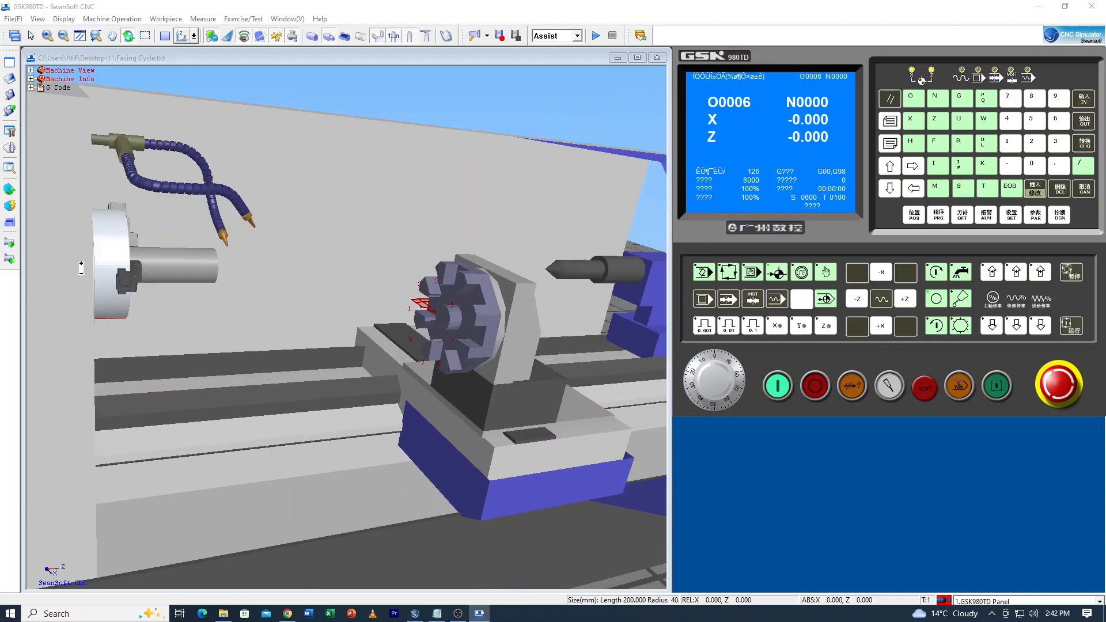
pyautogui.scroll(-3, 81, 266)
pyautogui.click(10, 189)
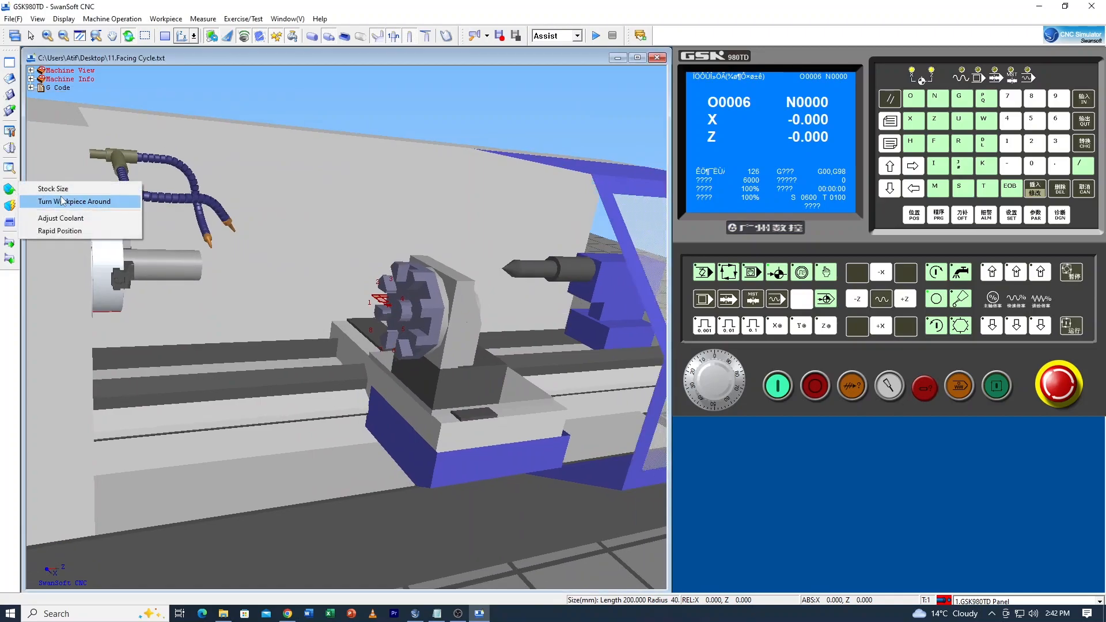
pyautogui.click(51, 188)
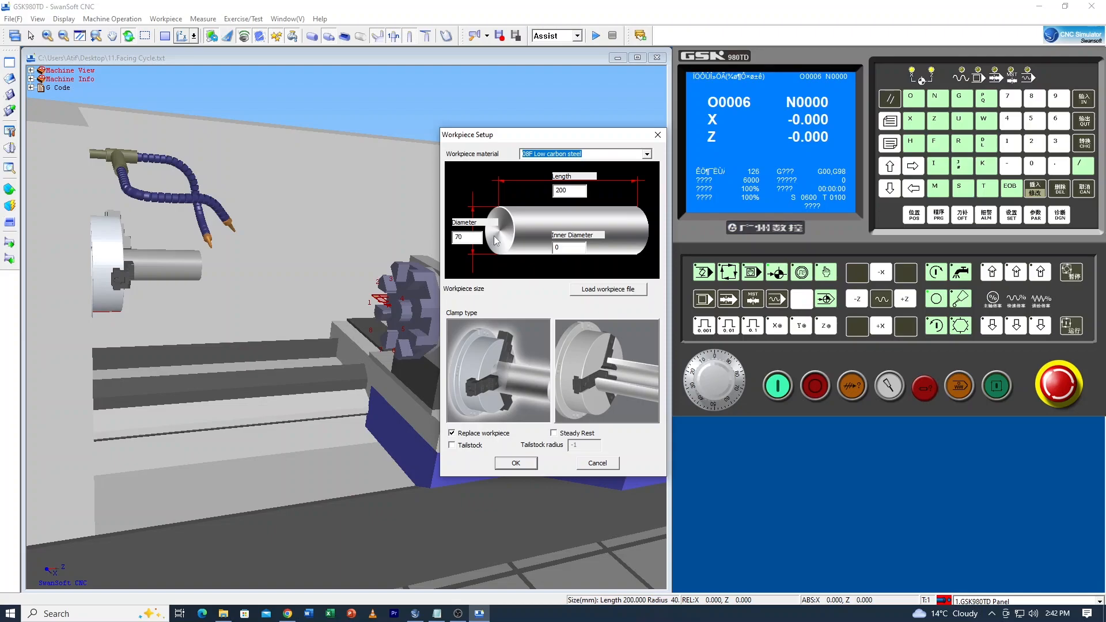
pyautogui.moveTo(576, 191); pyautogui.dragTo(548, 194)
pyautogui.write('100')
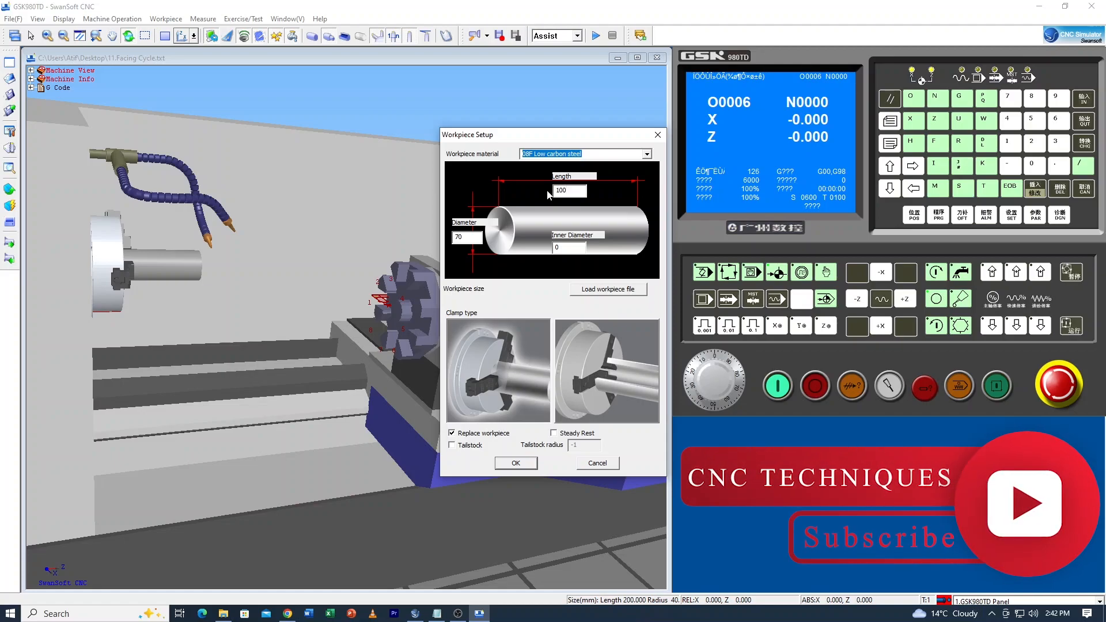
pyautogui.click(516, 464)
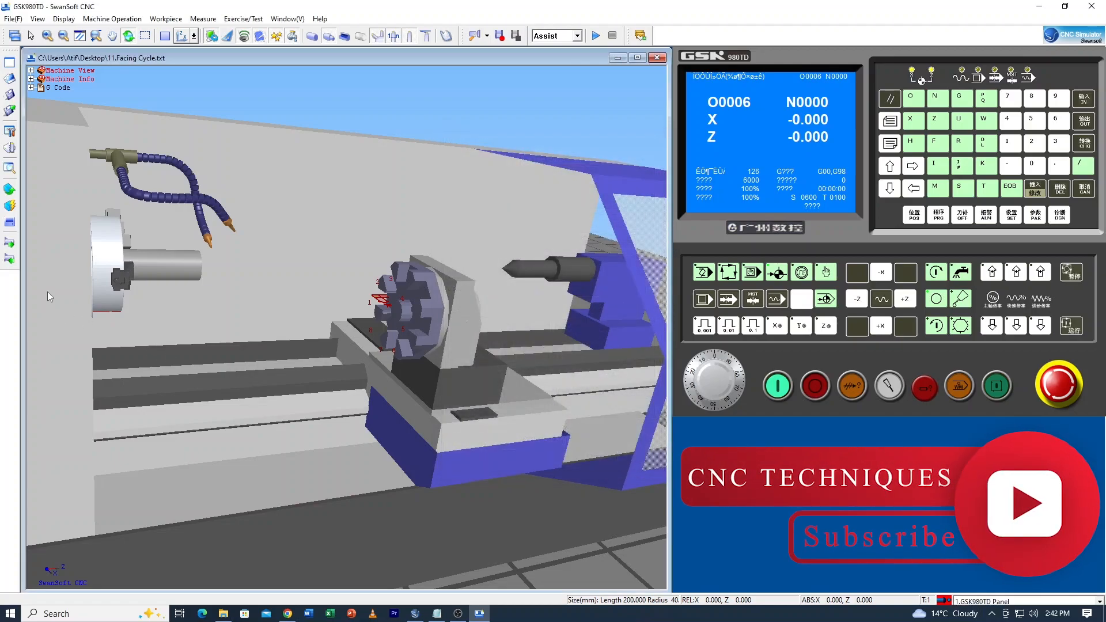
# Step: Inspect the resized stock in the chuck and check the T0101 tool call in the Notepad program
pyautogui.scroll(3, 129, 269)
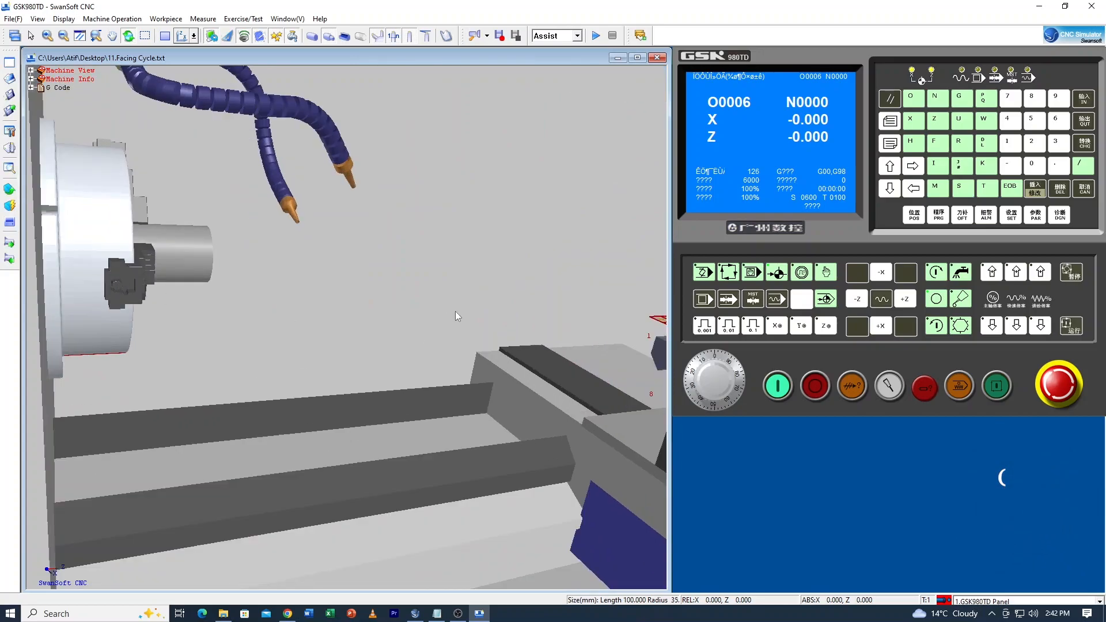
pyautogui.moveTo(413, 315); pyautogui.dragTo(365, 308)
pyautogui.scroll(-3, 177, 285)
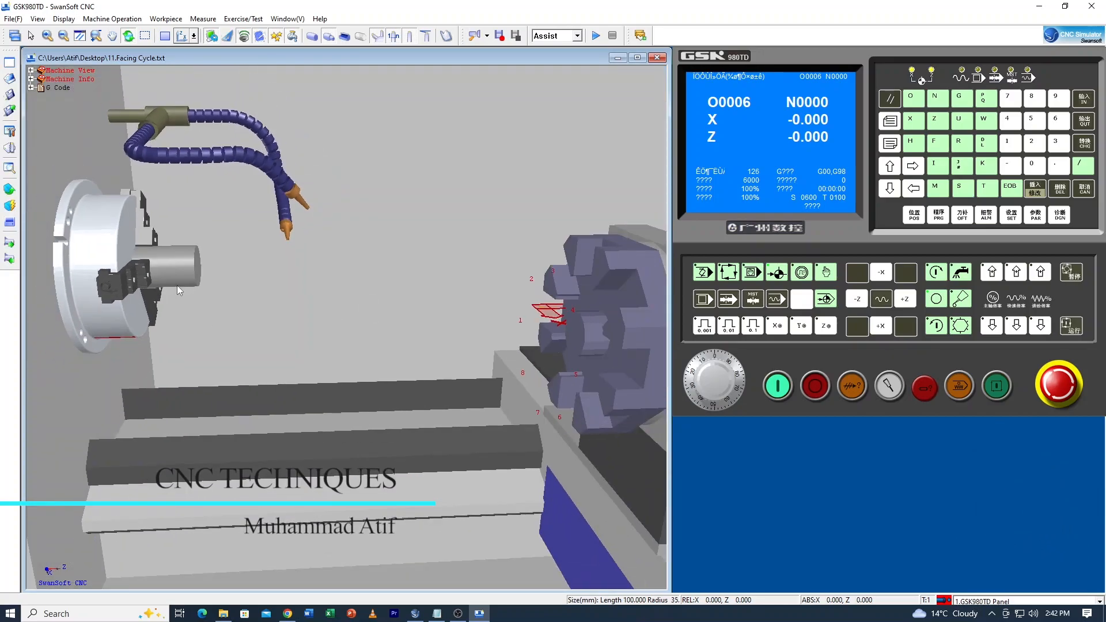
pyautogui.click(437, 613)
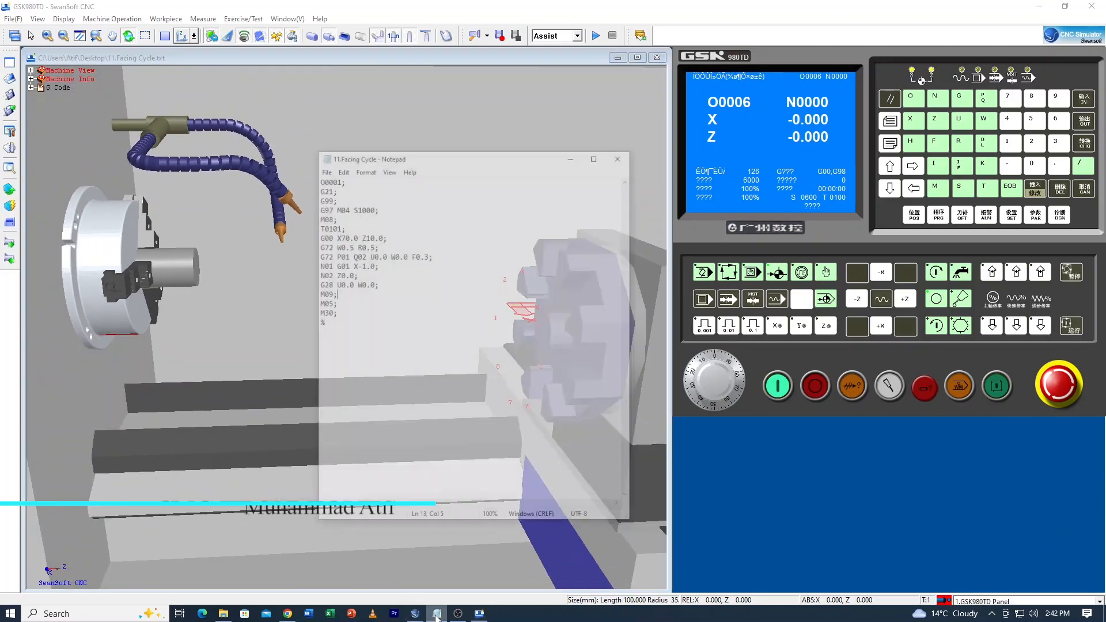
pyautogui.moveTo(309, 178); pyautogui.dragTo(337, 178)
pyautogui.click(340, 178)
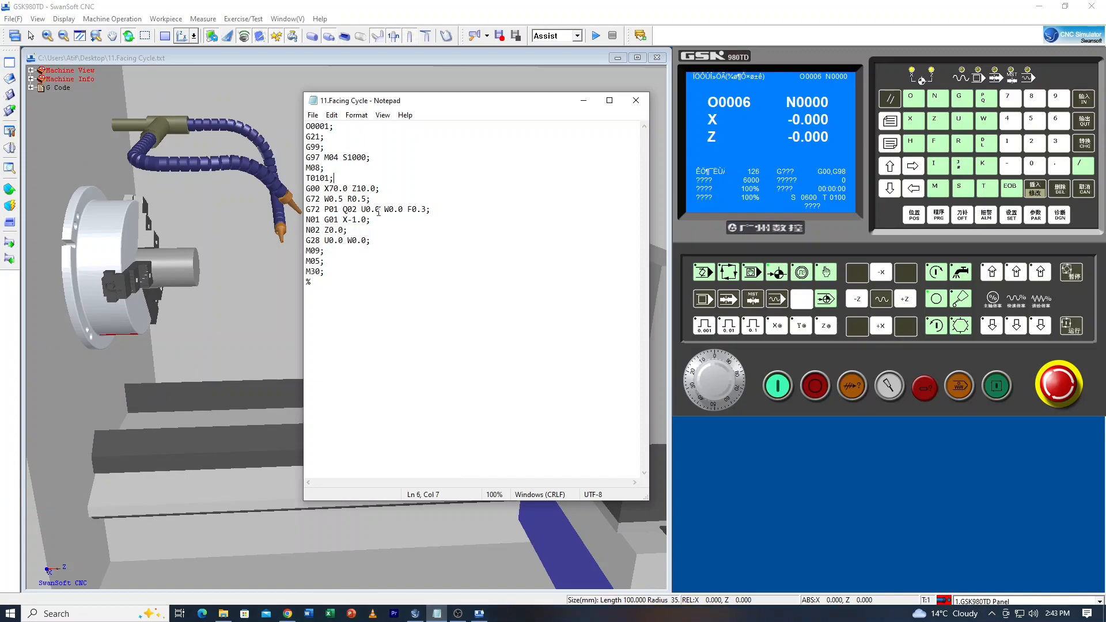
pyautogui.click(583, 101)
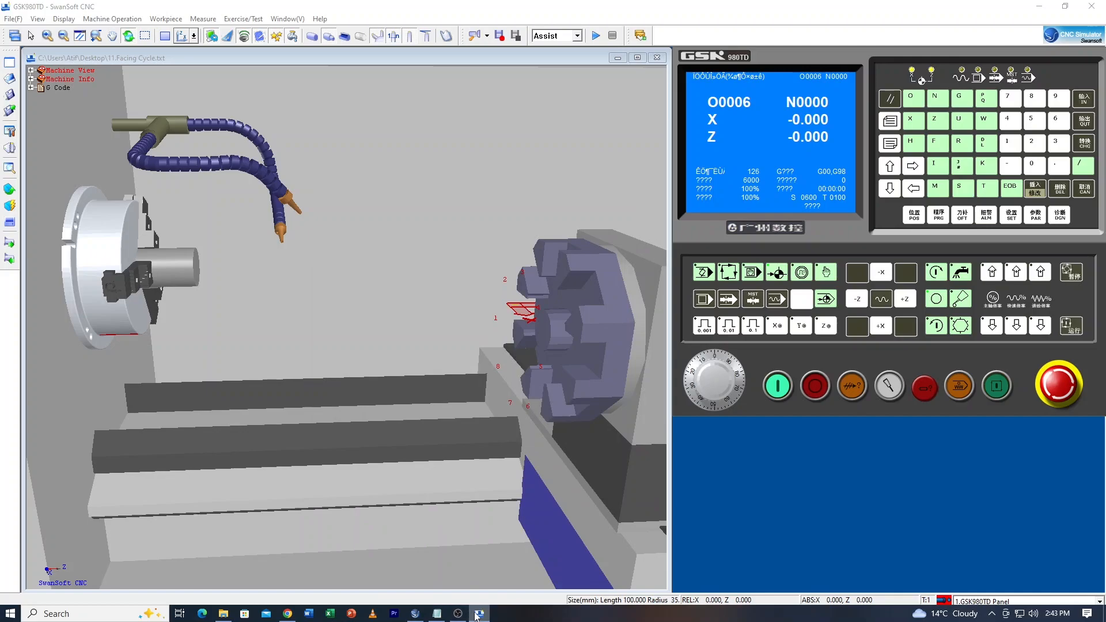
# Step: Add external tool 001 from the SwanSoft CNC tool magazine to Tool Station 1 and mount it
pyautogui.moveTo(445, 323); pyautogui.dragTo(463, 323)
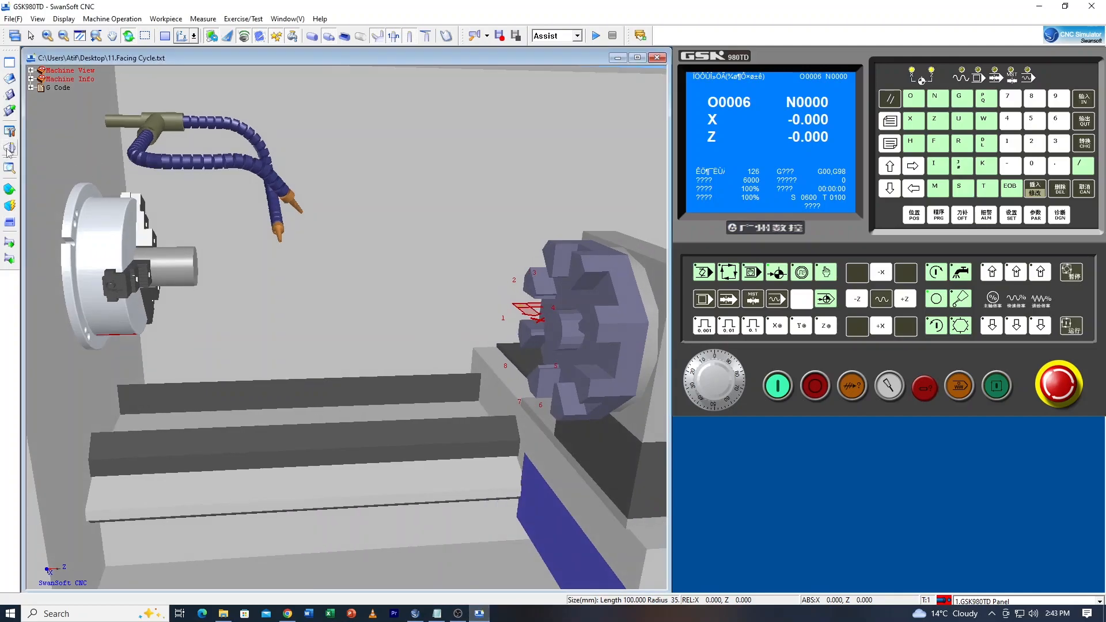
pyautogui.click(9, 149)
pyautogui.moveTo(497, 193); pyautogui.dragTo(249, 166)
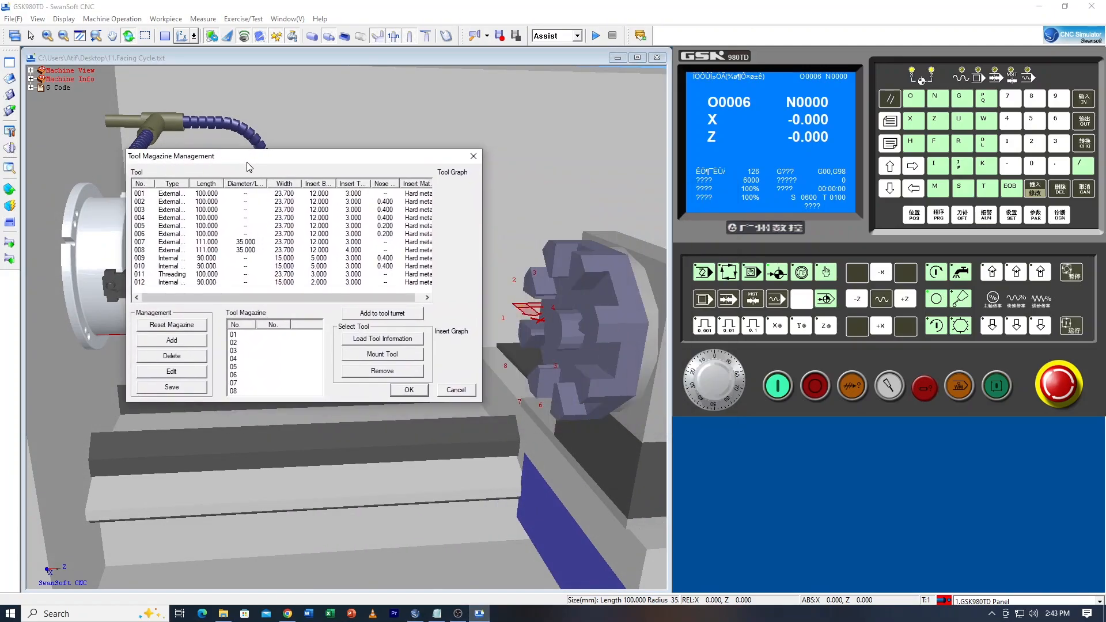
pyautogui.click(167, 194)
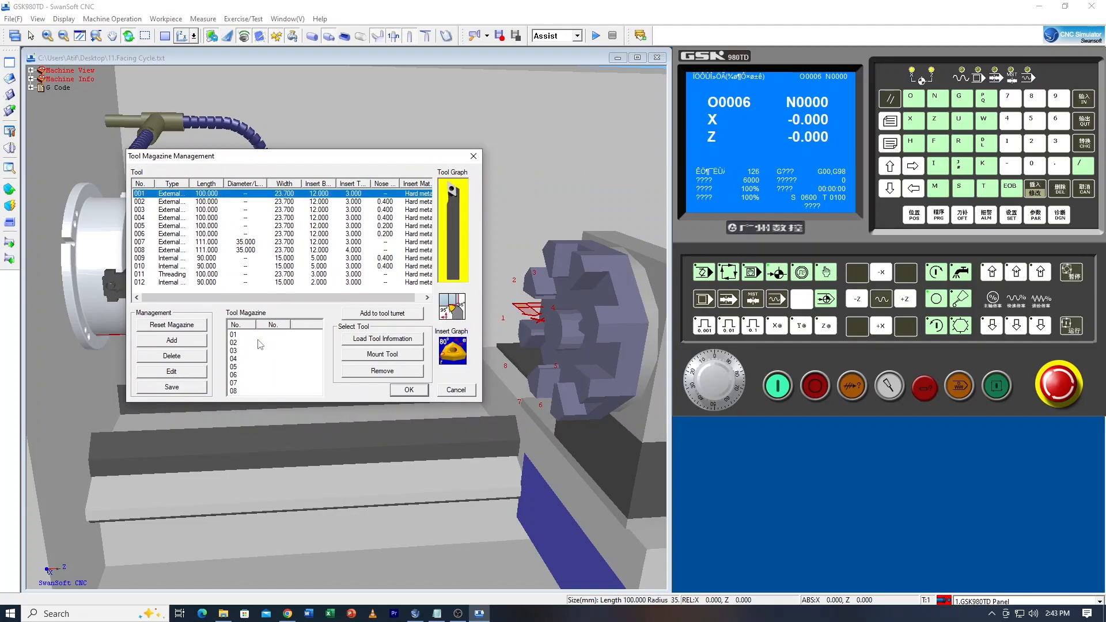
pyautogui.click(239, 334)
pyautogui.click(413, 315)
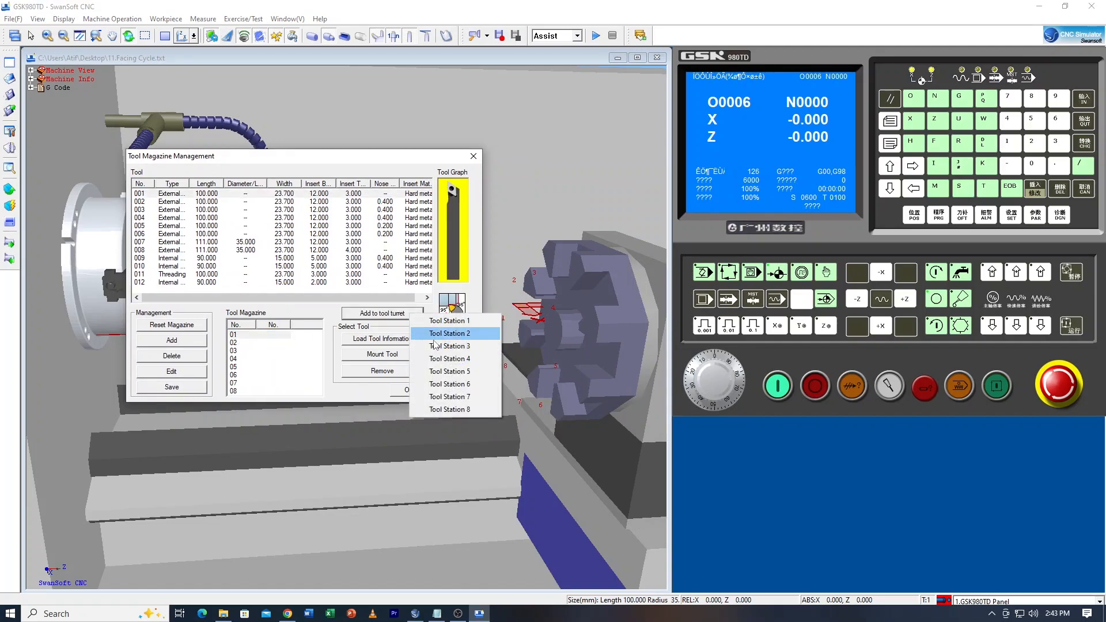
pyautogui.click(439, 321)
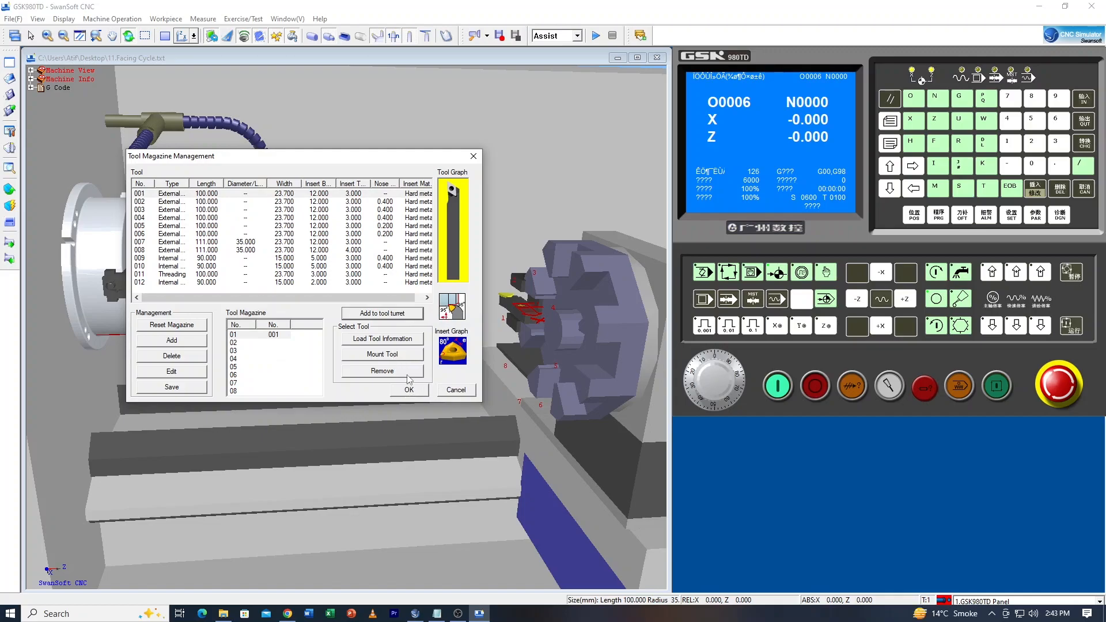
pyautogui.click(402, 357)
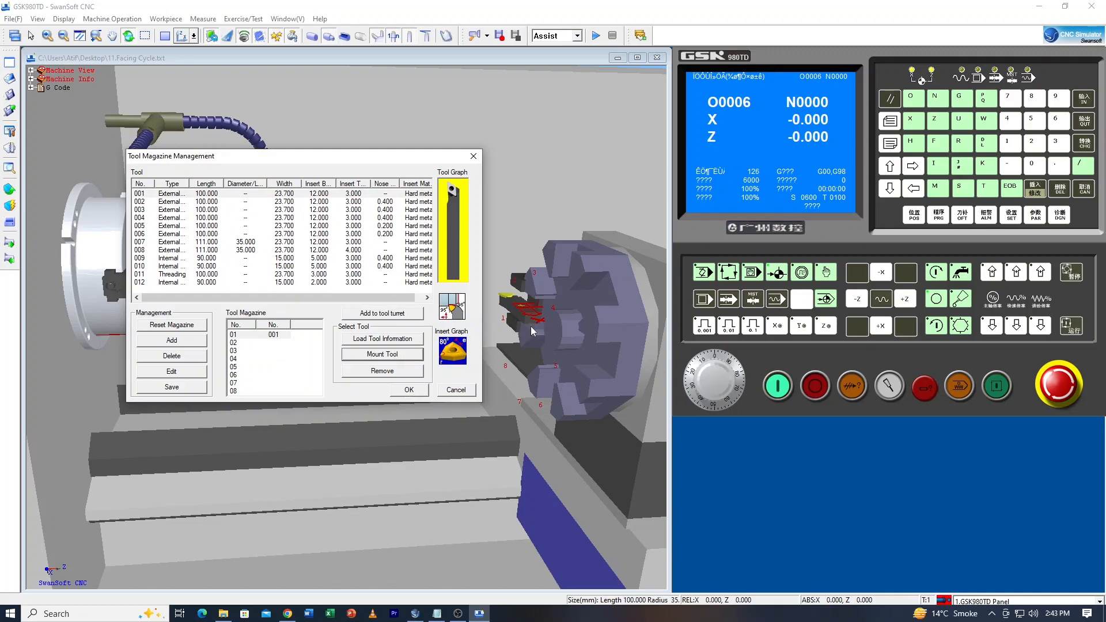
pyautogui.click(414, 390)
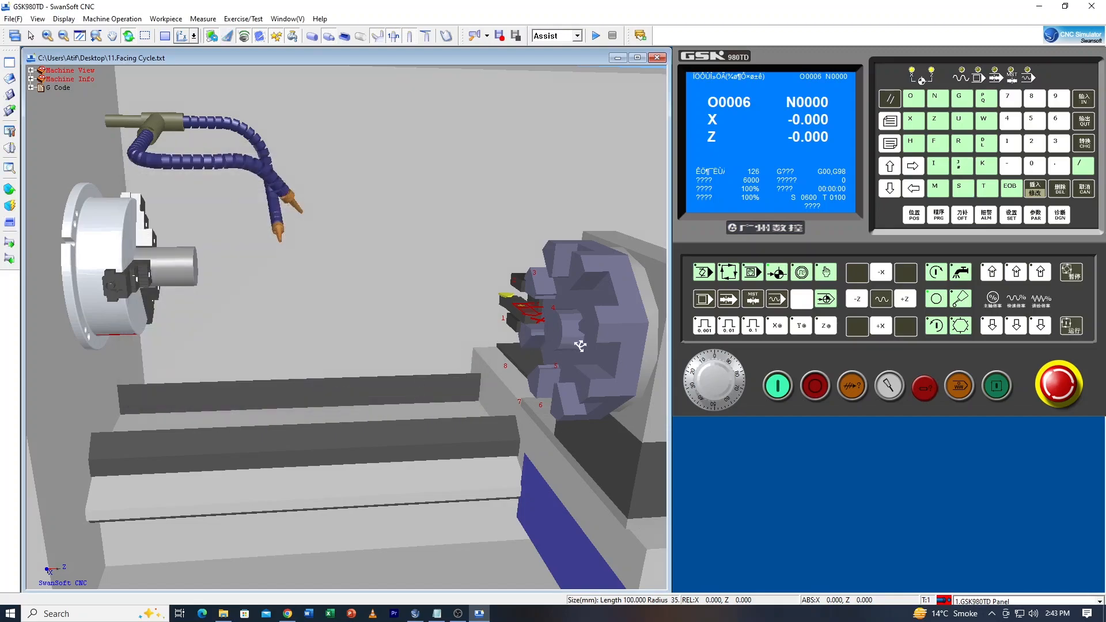
# Step: Examine the tool mounted on the turret and its position relative to the workpiece in the chuck
pyautogui.scroll(5, 577, 344)
pyautogui.scroll(-1, 500, 277)
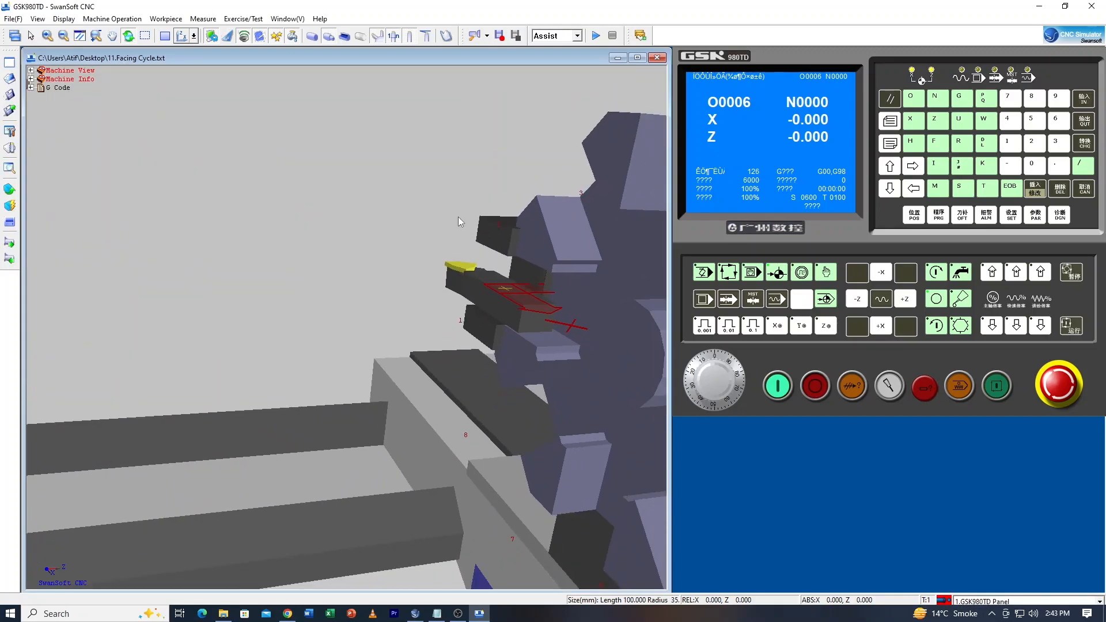
pyautogui.moveTo(470, 254); pyautogui.dragTo(413, 258)
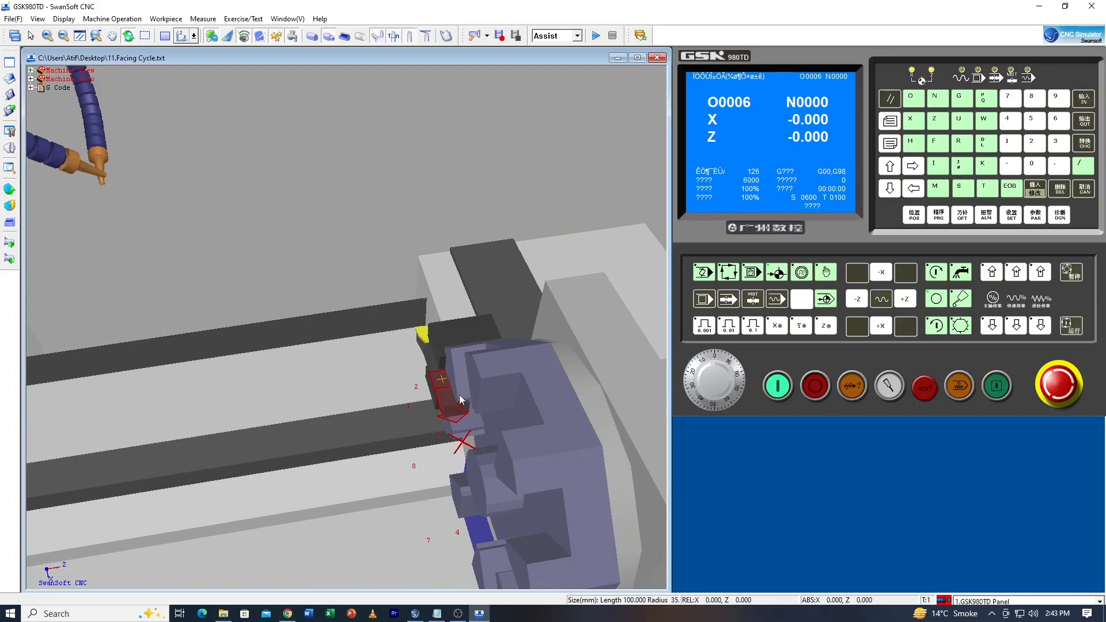
pyautogui.moveTo(485, 316); pyautogui.dragTo(467, 280)
pyautogui.scroll(-2, 467, 280)
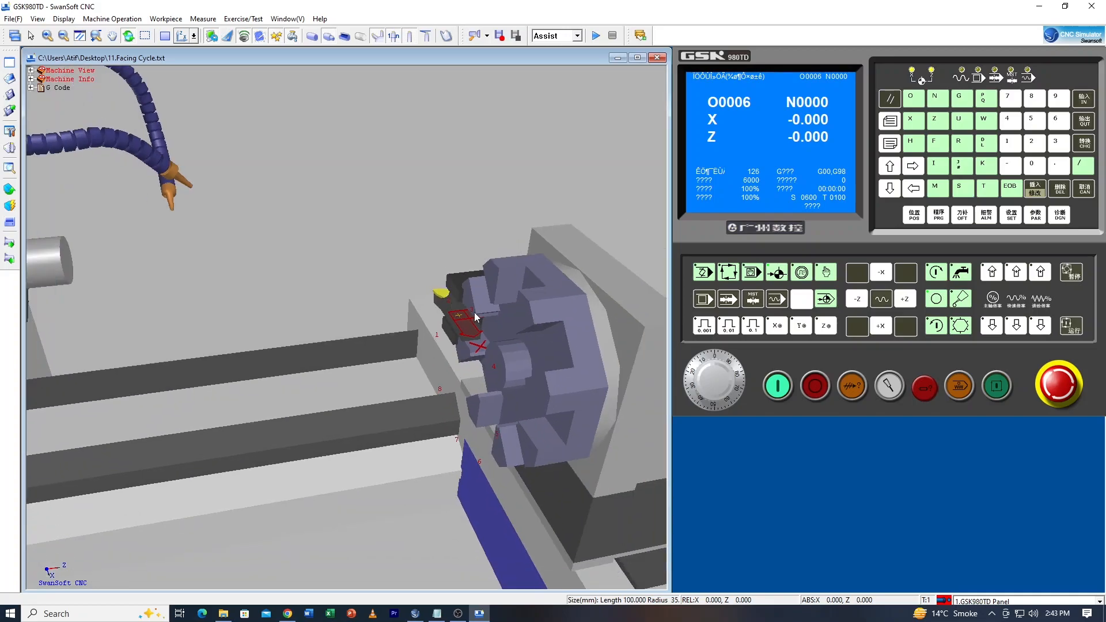
pyautogui.scroll(-2, 475, 313)
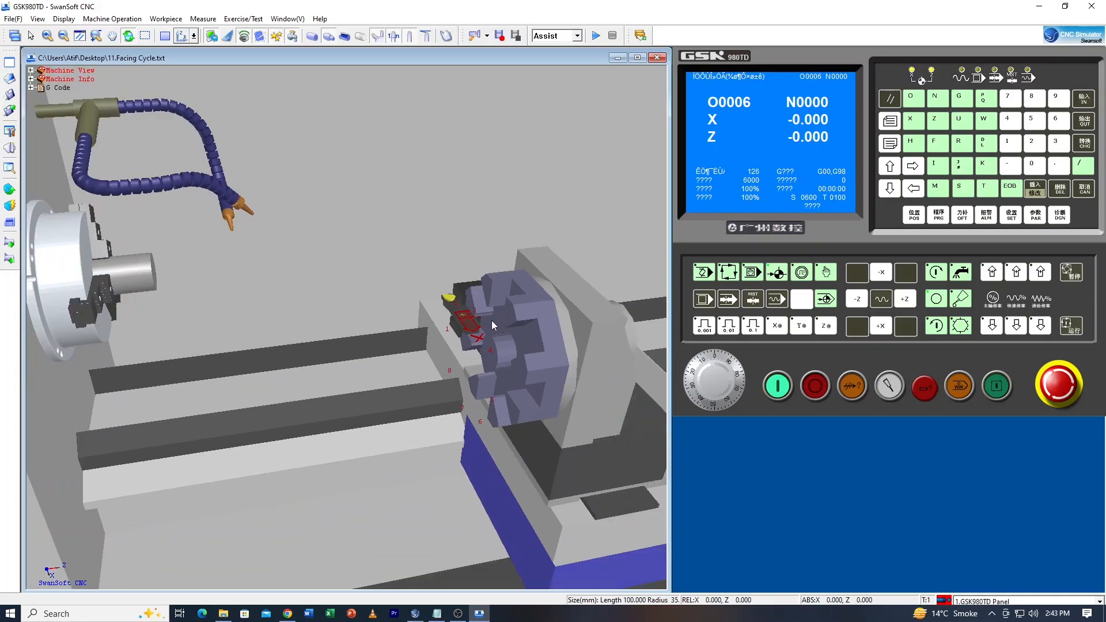
pyautogui.scroll(3, 448, 316)
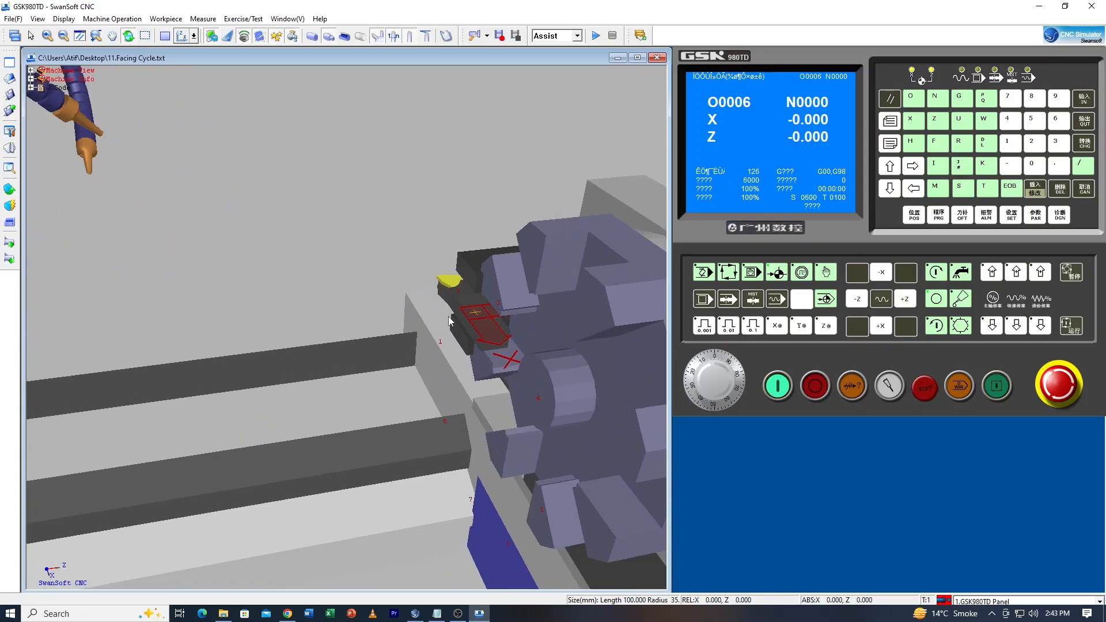
pyautogui.scroll(-4, 448, 317)
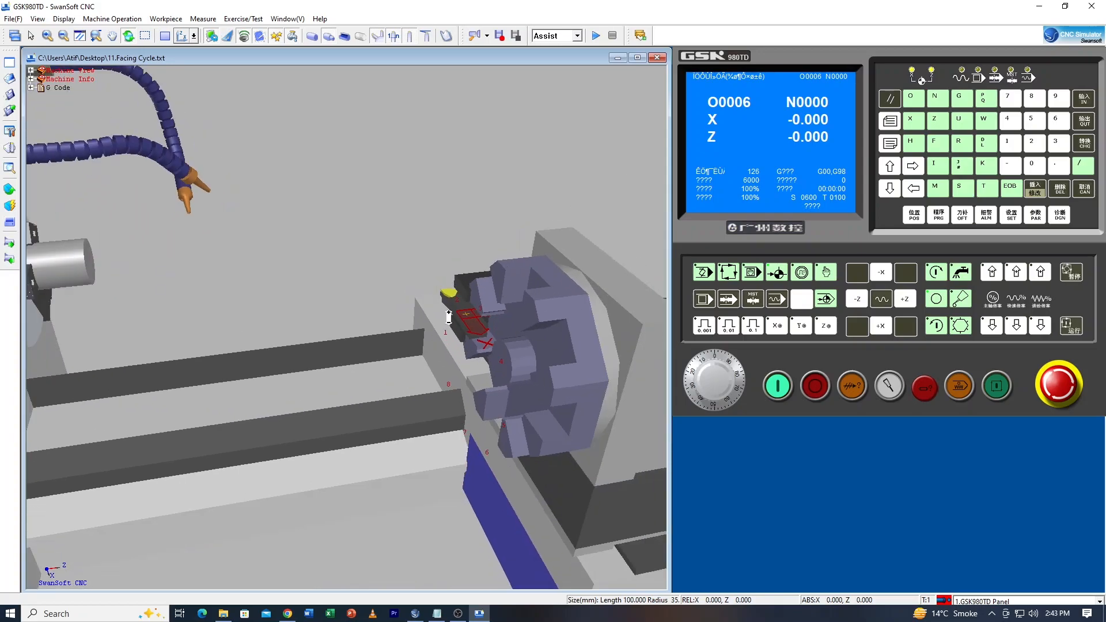
pyautogui.moveTo(258, 276); pyautogui.dragTo(237, 278)
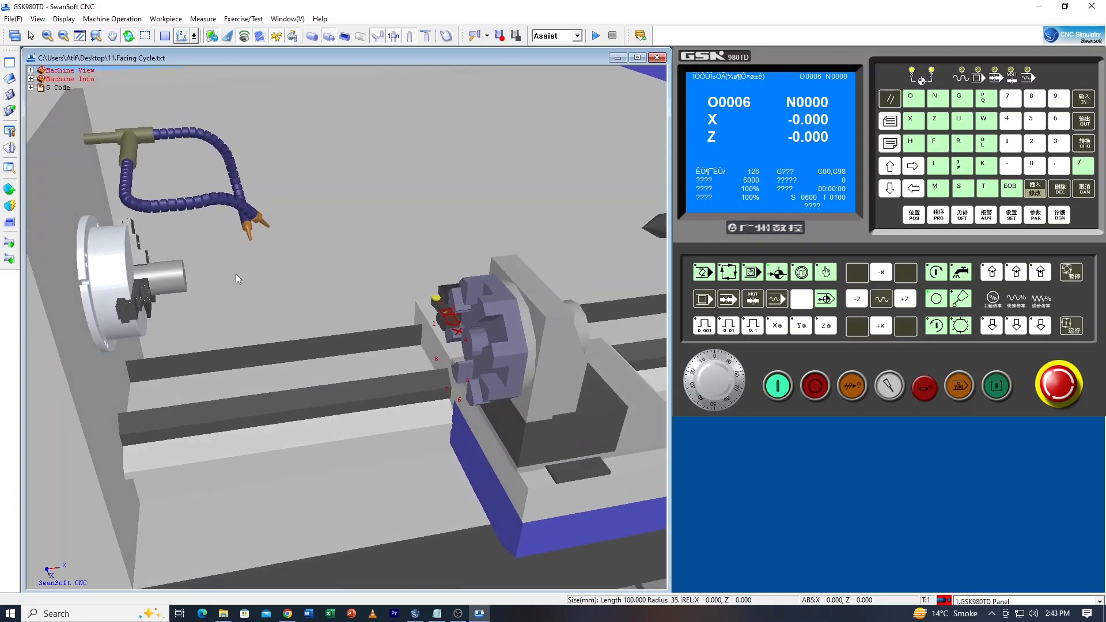
# Step: Rapid-position the tool to the outer edge of the workpiece's front face and examine the tip at the contact point
pyautogui.scroll(-3, 274, 299)
pyautogui.scroll(4, 274, 299)
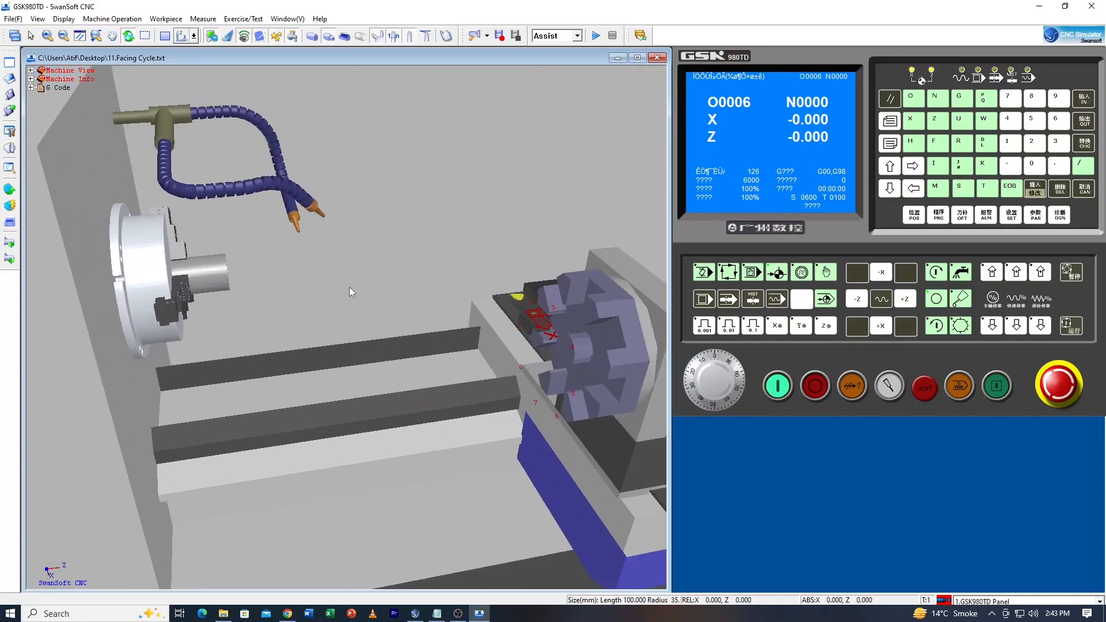
pyautogui.moveTo(352, 299); pyautogui.dragTo(196, 310)
pyautogui.click(9, 189)
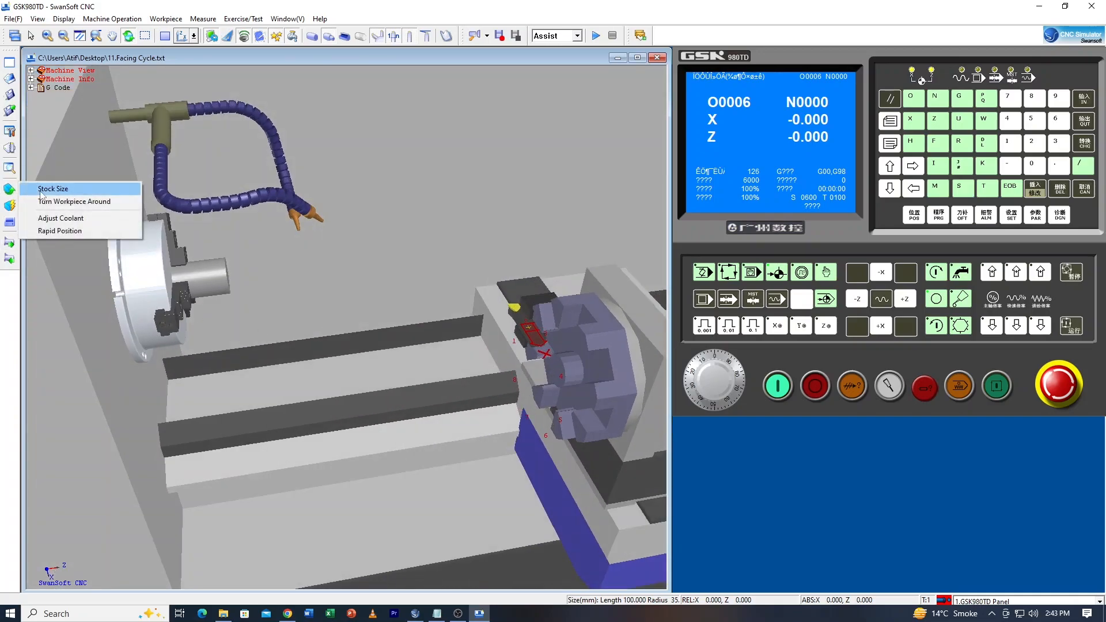
pyautogui.click(53, 232)
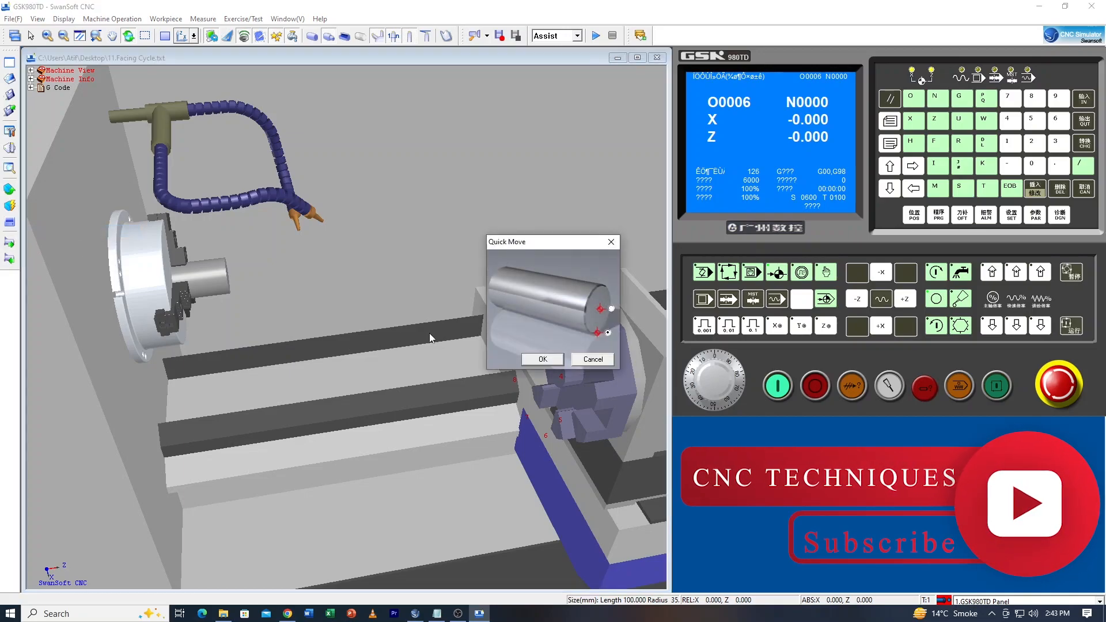
pyautogui.click(543, 359)
pyautogui.moveTo(221, 289); pyautogui.dragTo(279, 367)
pyautogui.scroll(3, 270, 325)
pyautogui.scroll(3, 269, 325)
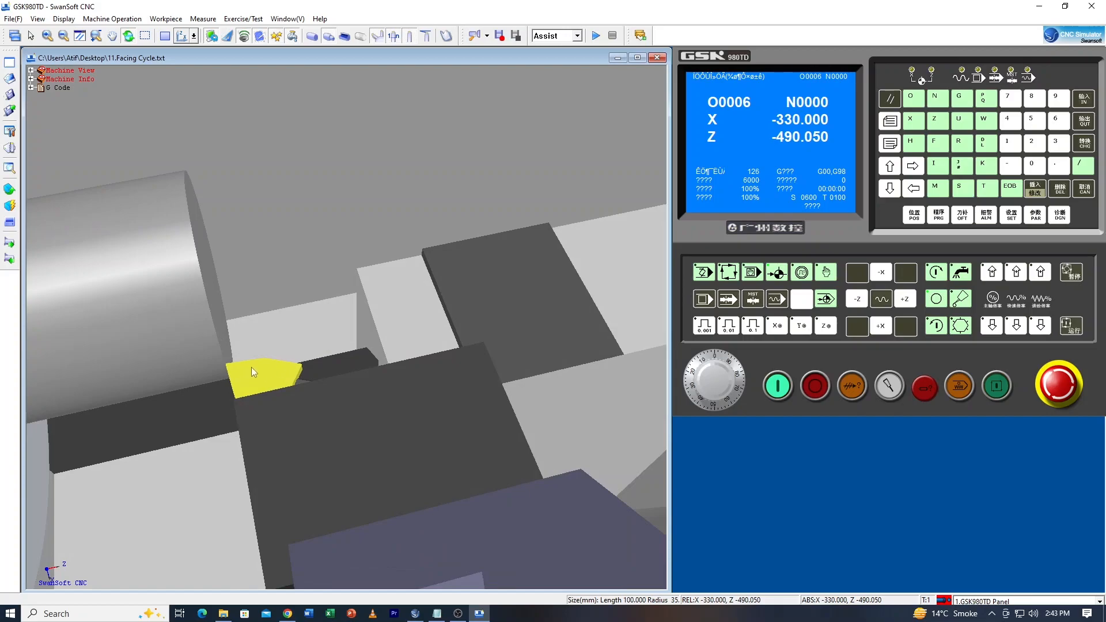
# Step: Show the tool offset table and select offset 01, checking it against the T0101 call in the Notepad program
pyautogui.click(962, 221)
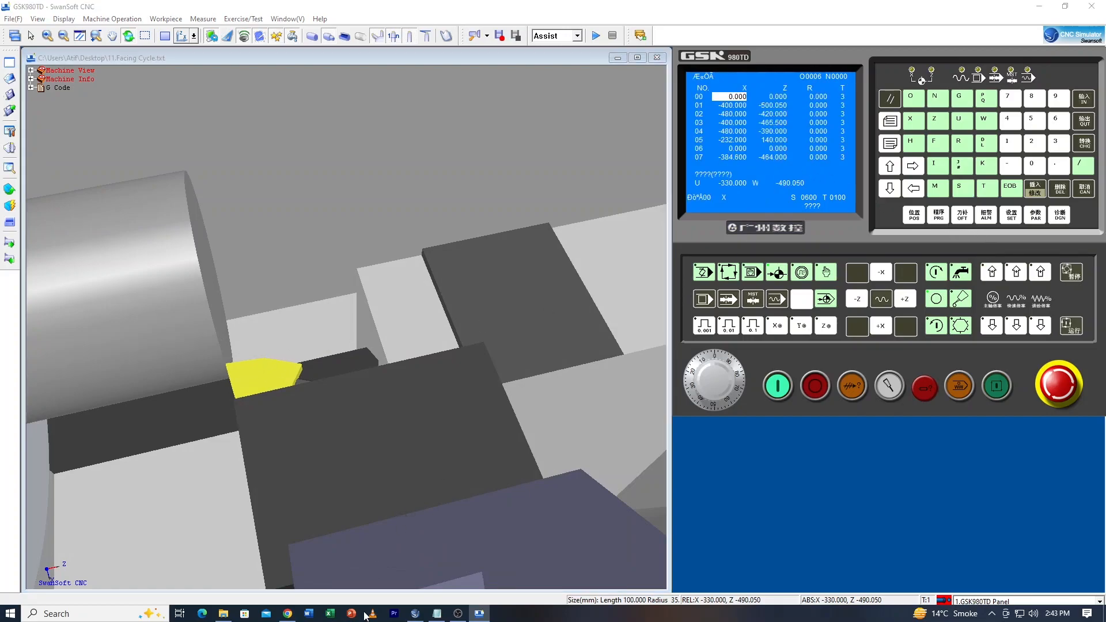
pyautogui.click(436, 613)
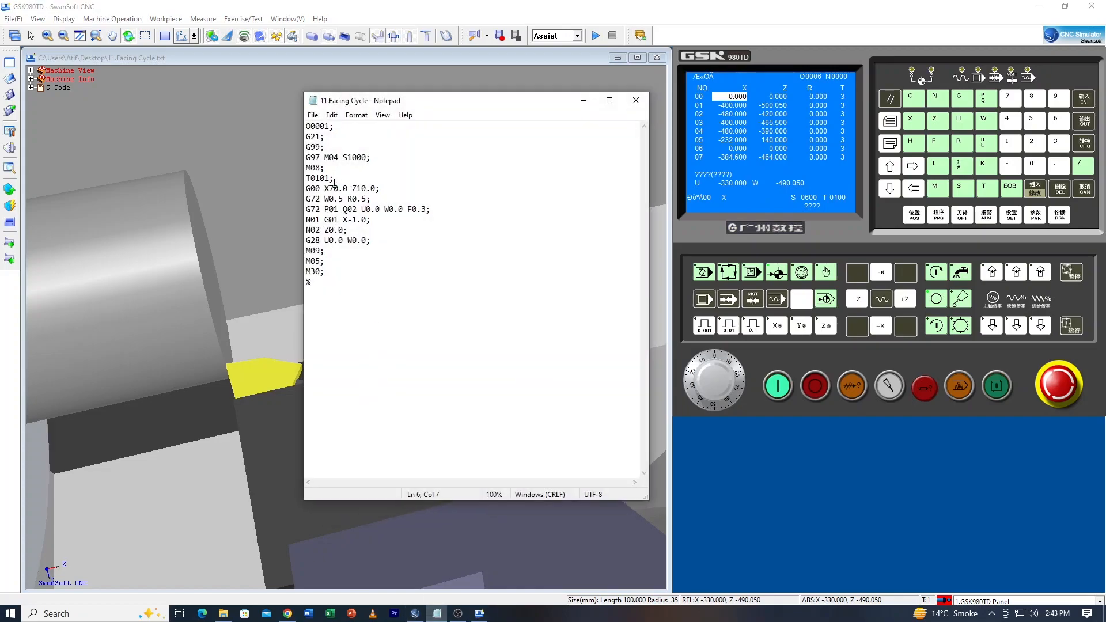
pyautogui.click(536, 219)
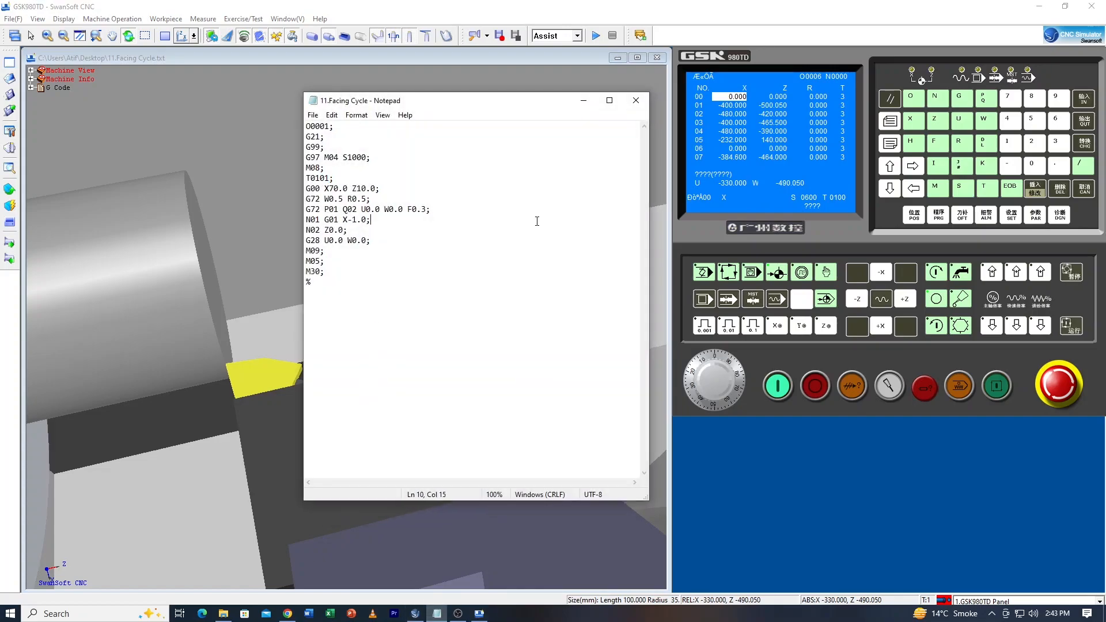
pyautogui.click(583, 101)
pyautogui.click(890, 188)
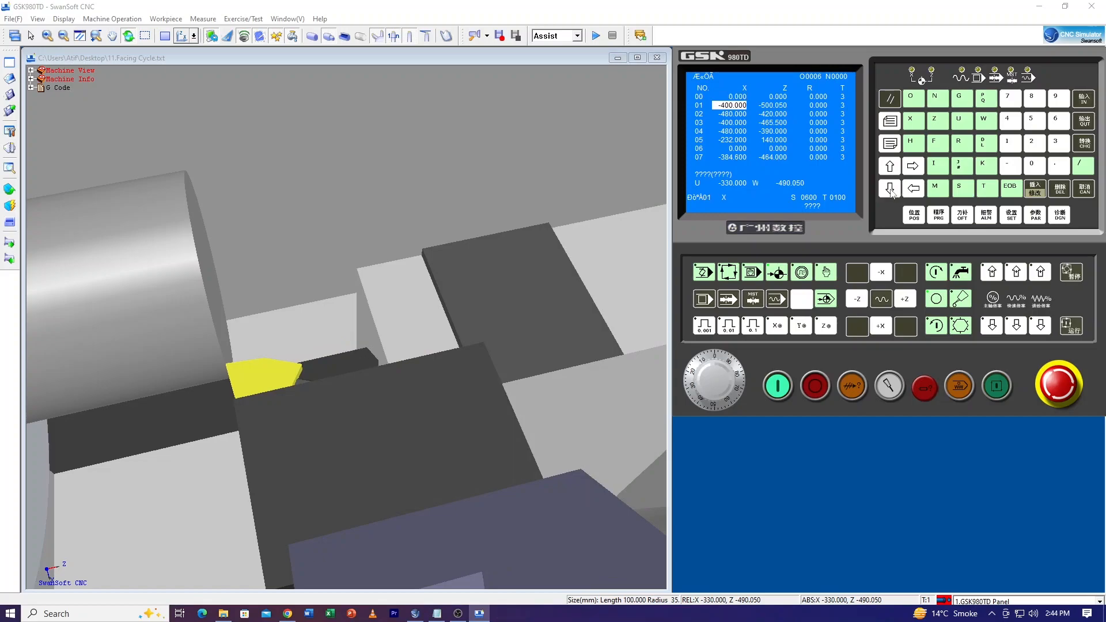
# Step: Switch to MDI mode and input X70.0 as the X measurement for tool offset 01
pyautogui.click(749, 275)
pyautogui.click(919, 124)
pyautogui.click(1008, 104)
pyautogui.click(1032, 166)
pyautogui.click(1059, 167)
pyautogui.click(1034, 167)
pyautogui.click(1084, 99)
# Step: Show the relative position display and reset its W coordinate to zero at the workpiece face
pyautogui.click(915, 217)
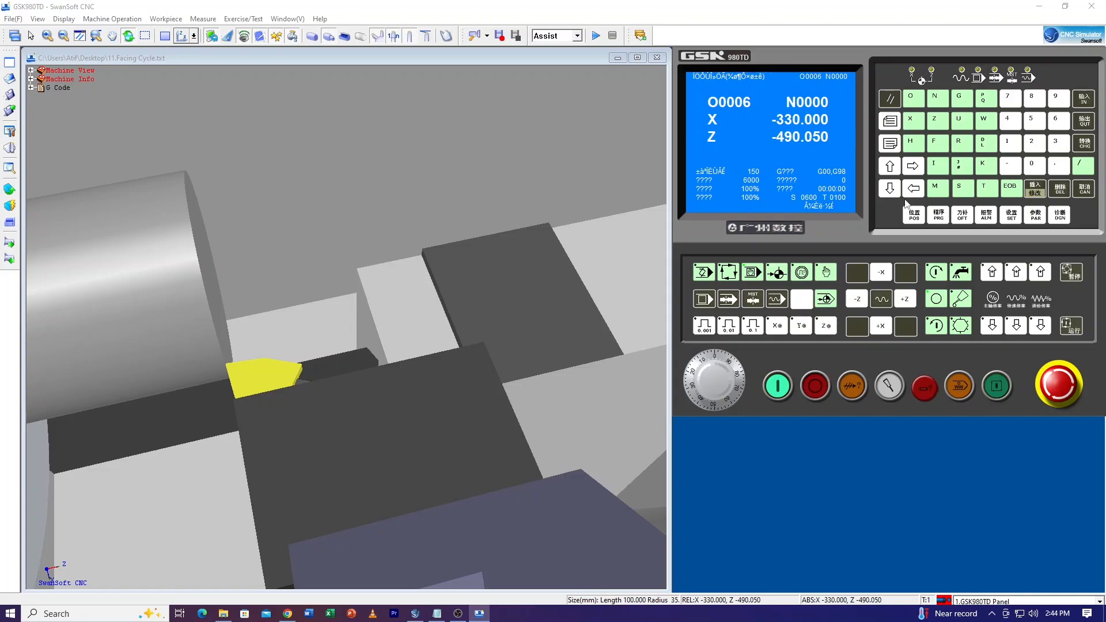
pyautogui.click(894, 147)
pyautogui.click(895, 148)
pyautogui.click(986, 123)
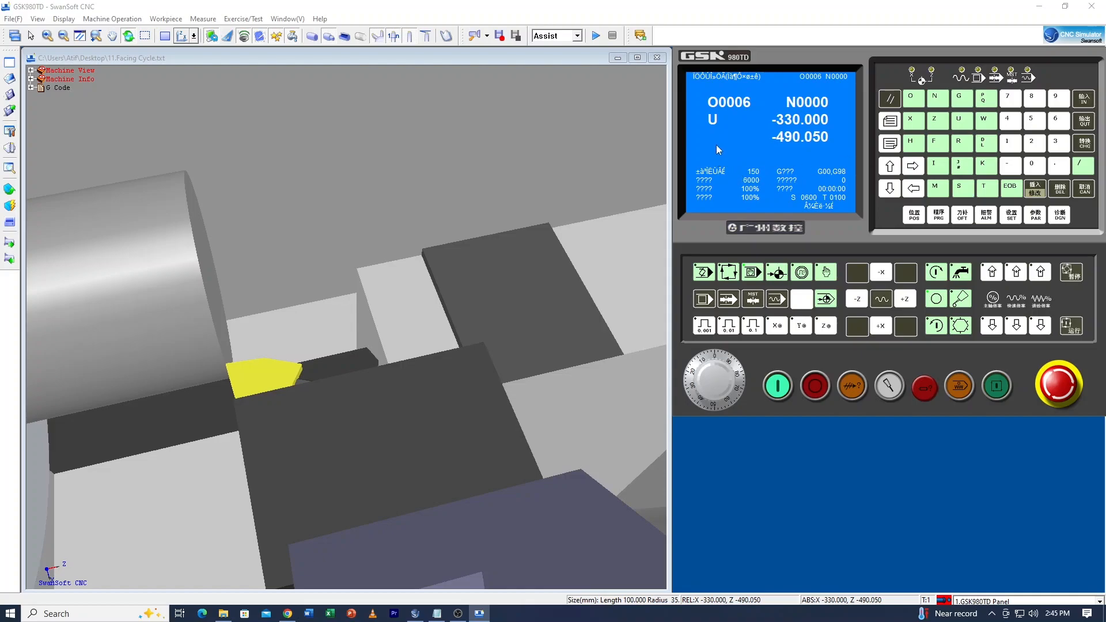
pyautogui.click(1089, 194)
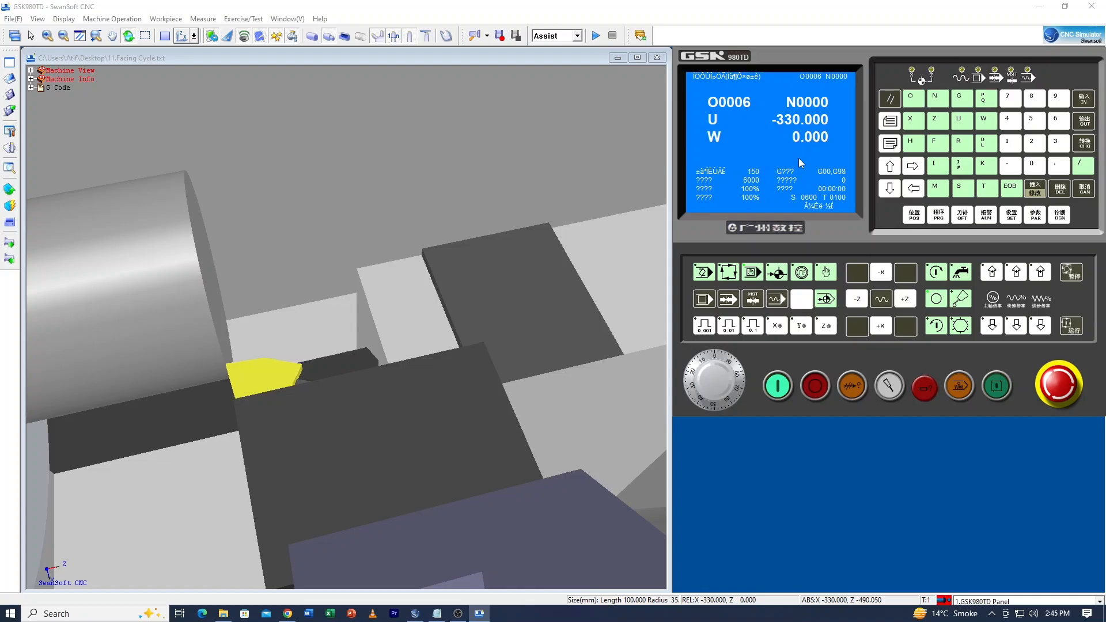
# Step: Check the Z10.0 approach position in the G00 line of the facing cycle program in Notepad
pyautogui.click(437, 614)
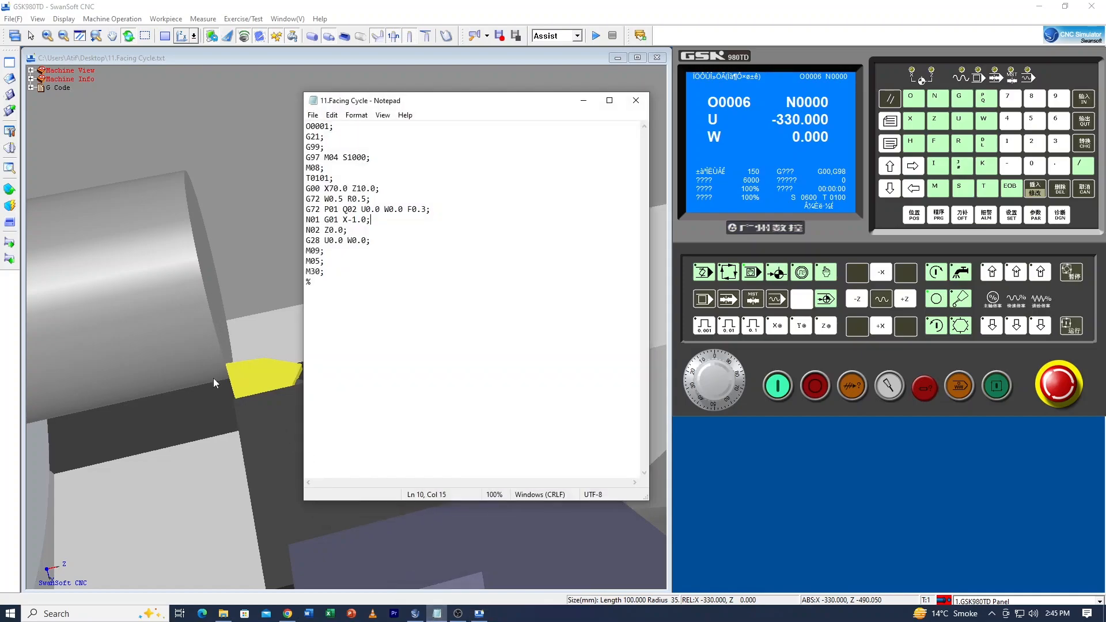
pyautogui.click(583, 101)
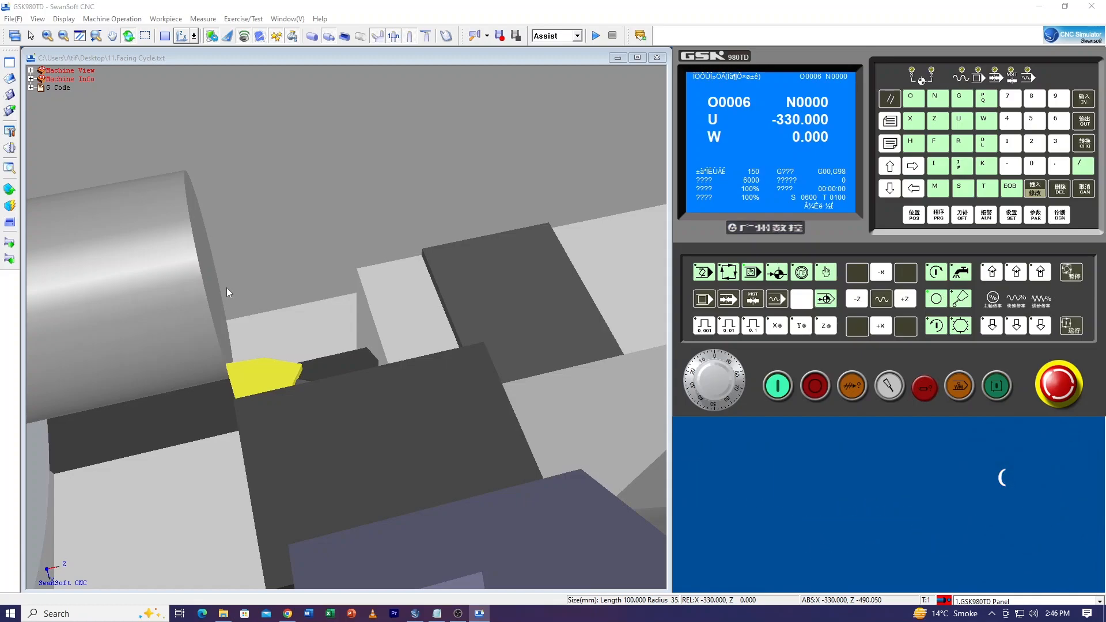
pyautogui.click(437, 614)
pyautogui.moveTo(367, 189)
pyautogui.mouseDown()
pyautogui.moveTo(336, 200)
pyautogui.moveTo(352, 190)
pyautogui.mouseUp()
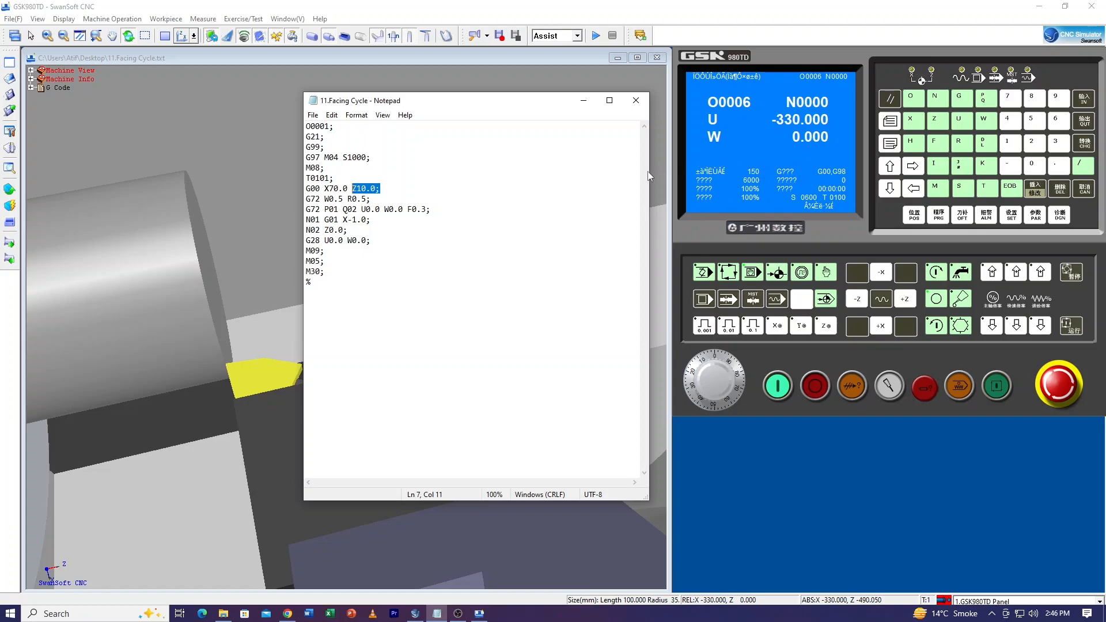
pyautogui.click(584, 100)
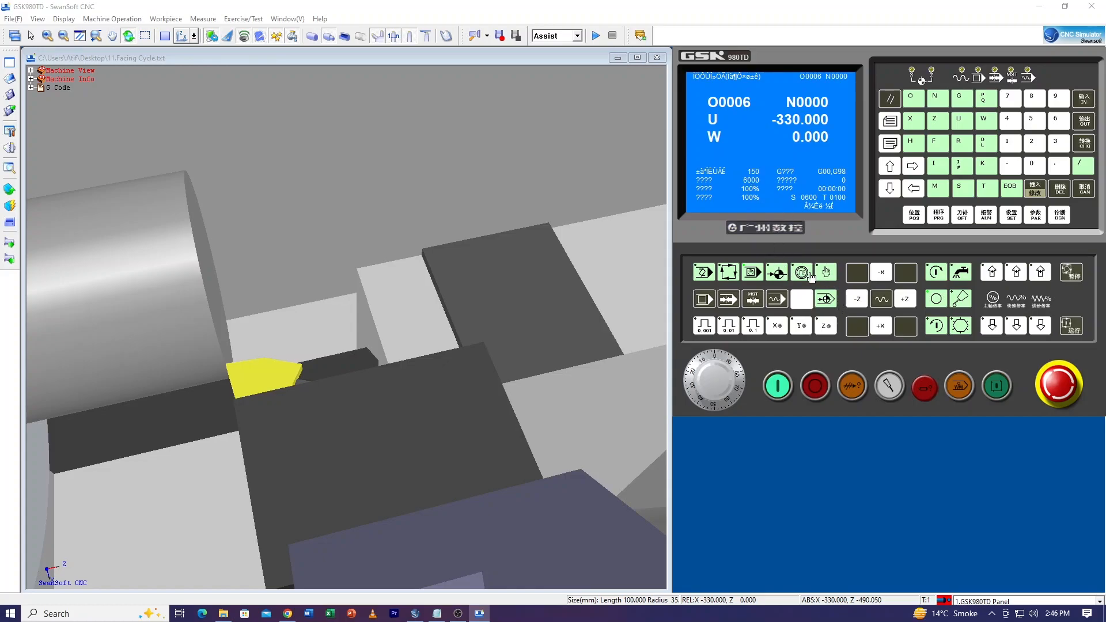
# Step: Switch to manual mode and jog the tool clear of the workpiece in +X to about U-320.4
pyautogui.moveTo(253, 368); pyautogui.dragTo(261, 390)
pyautogui.scroll(-1, 254, 397)
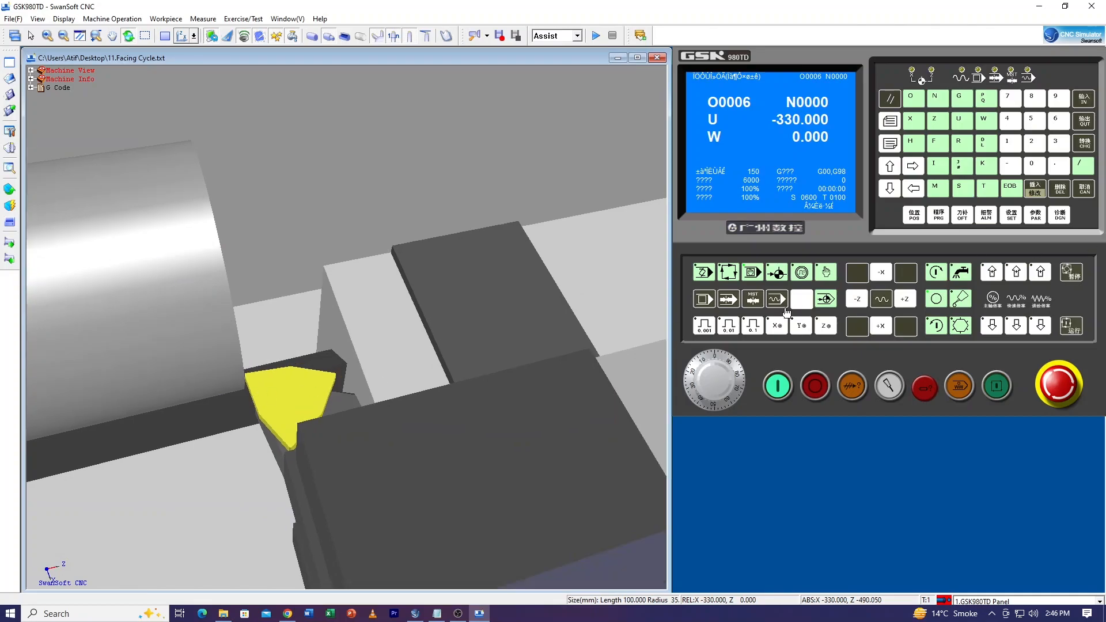
pyautogui.click(824, 274)
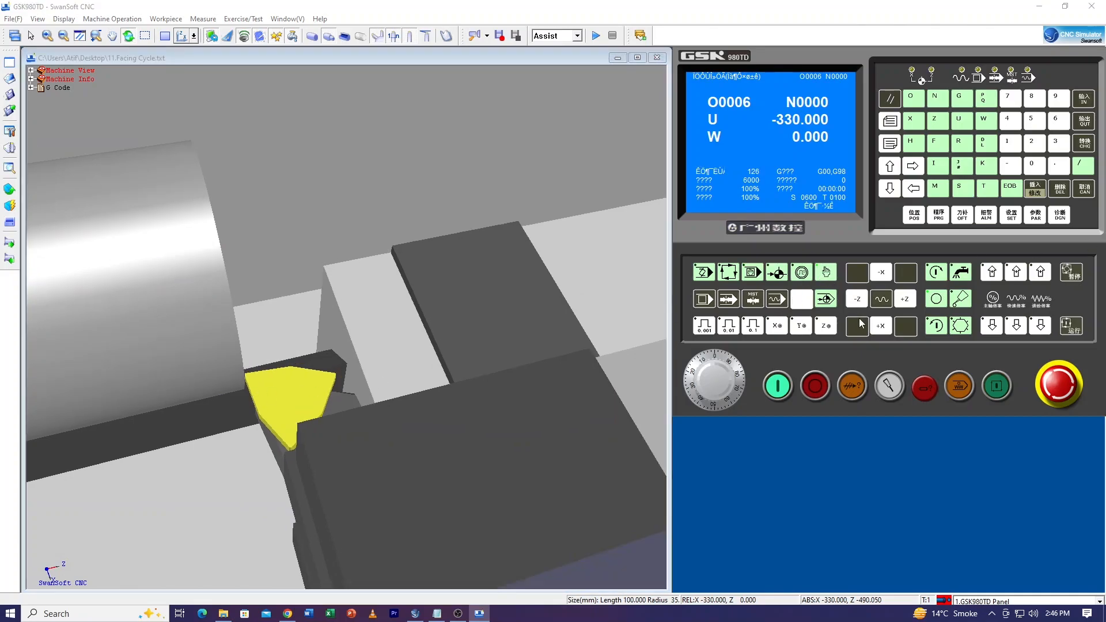
pyautogui.moveTo(886, 333); pyautogui.dragTo(886, 333)
pyautogui.moveTo(406, 306); pyautogui.dragTo(401, 323)
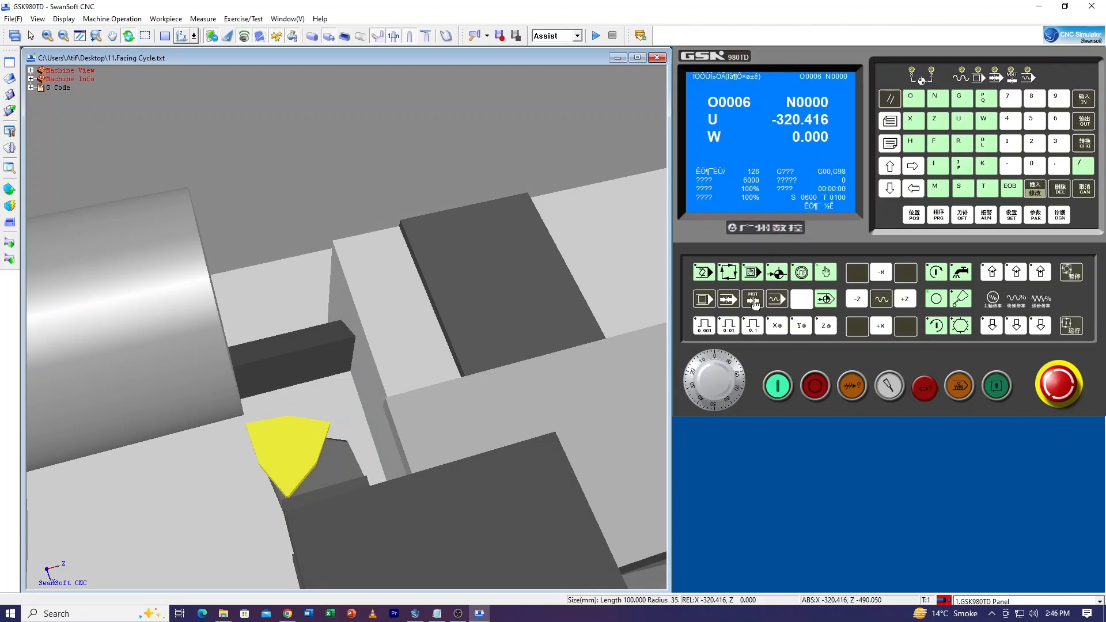
# Step: Jog the tool in -Z to about W-10.8, checking the Z10.0 distance against the Notepad program
pyautogui.click(859, 300)
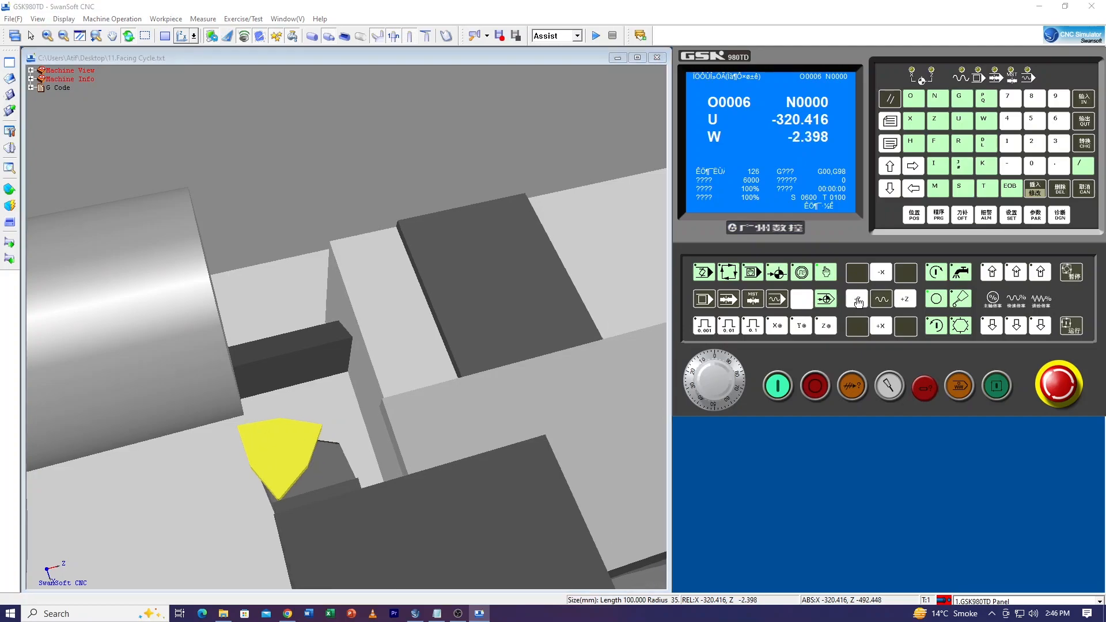
pyautogui.click(858, 301)
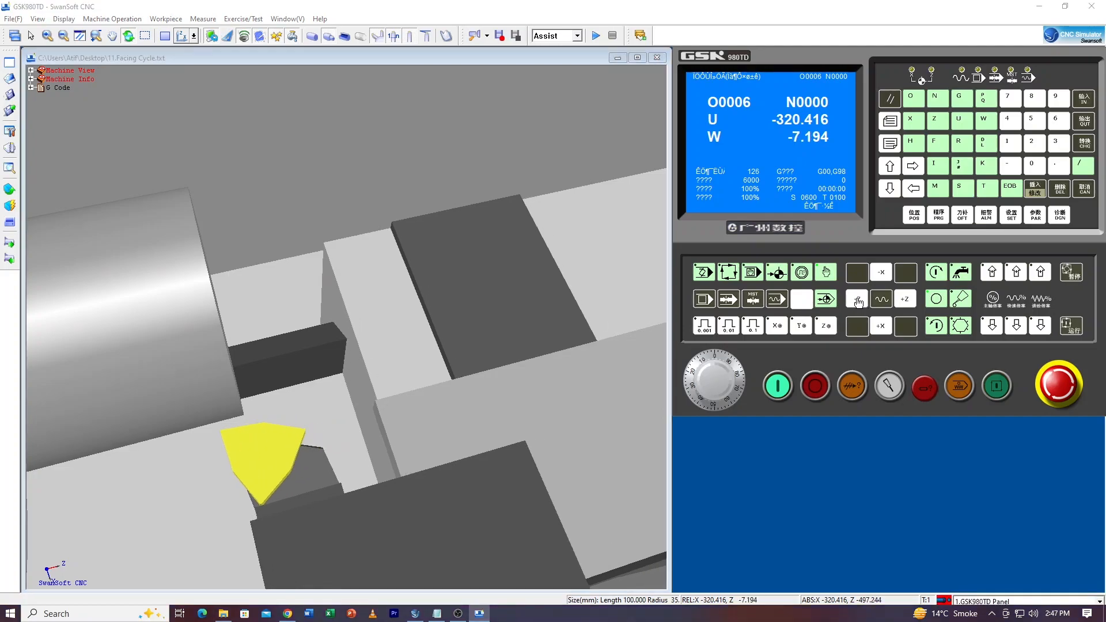
pyautogui.click(438, 615)
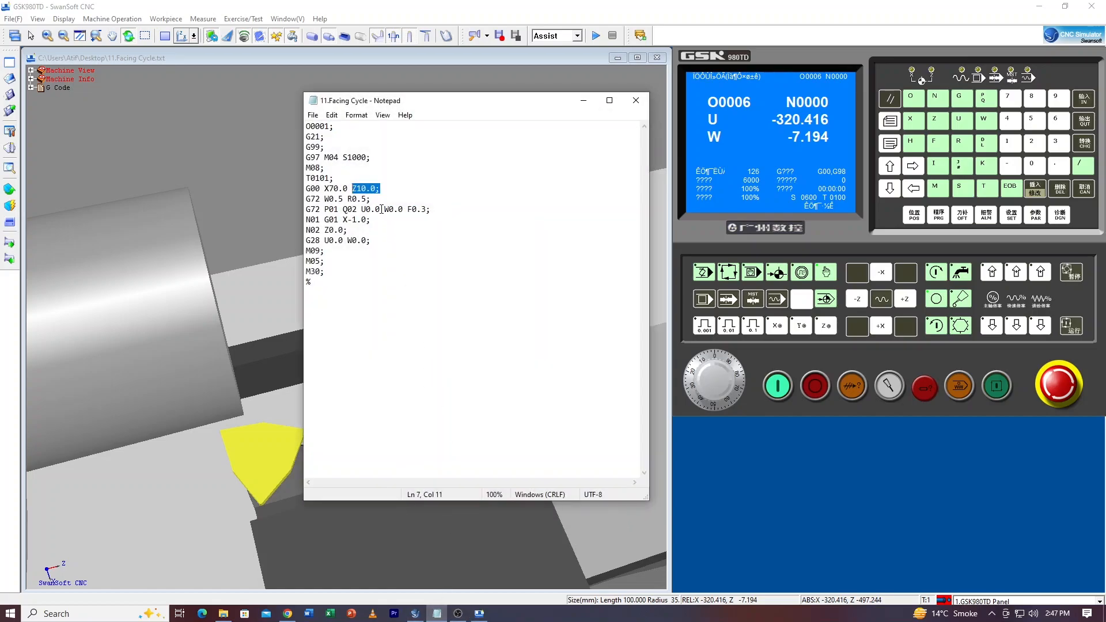
pyautogui.click(584, 100)
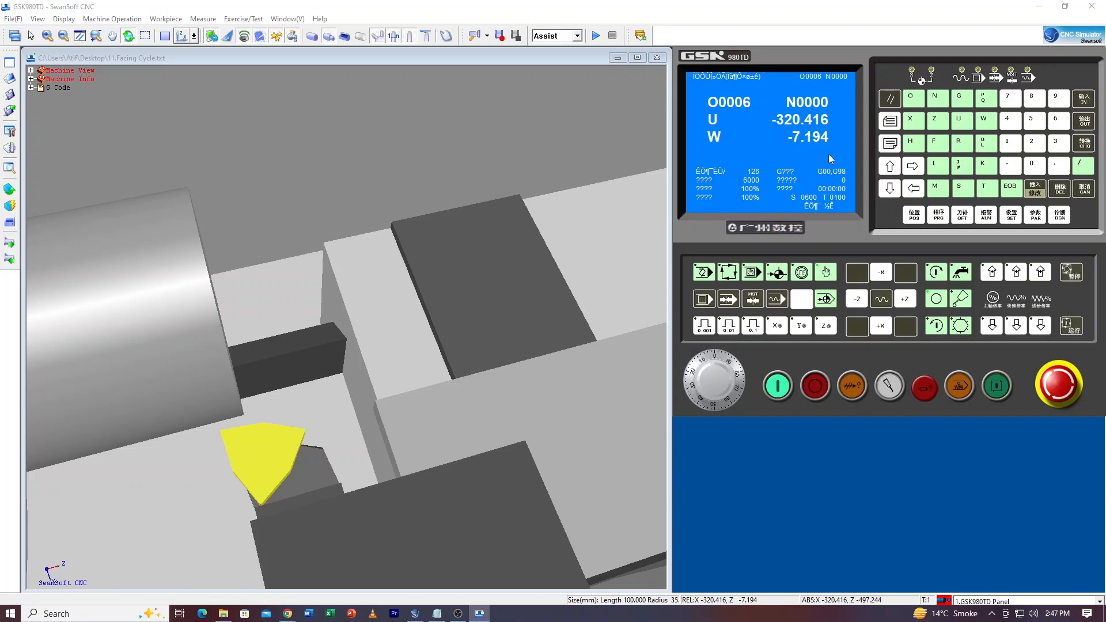
pyautogui.click(854, 301)
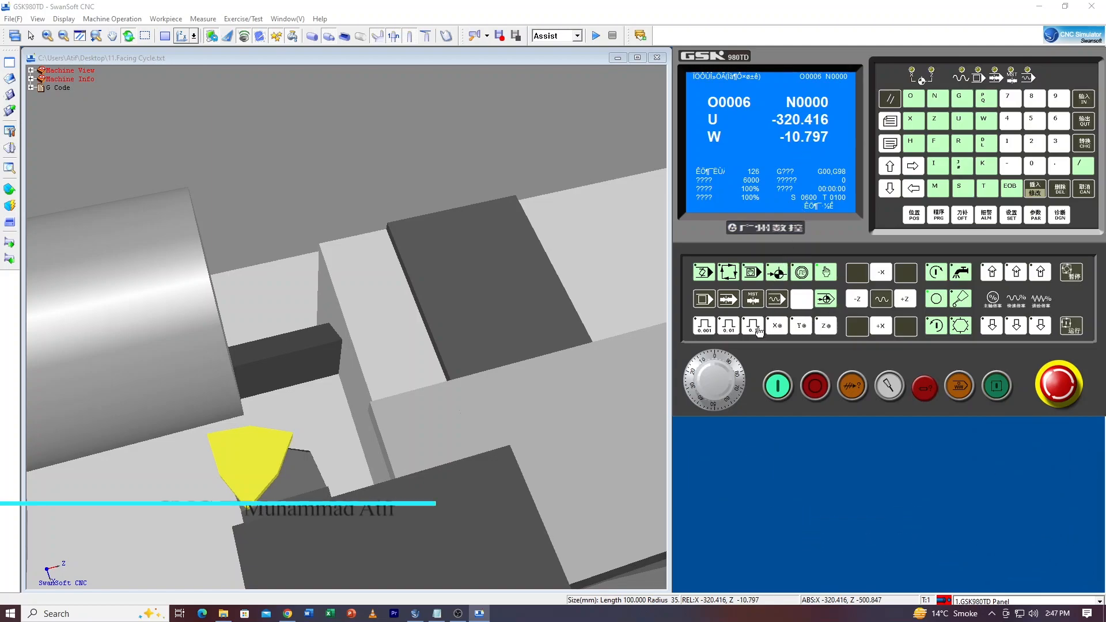
# Step: Switch to handwheel mode with 0.001 mm increments and turn X to U-320.369 and Z to W-10.814
pyautogui.click(803, 273)
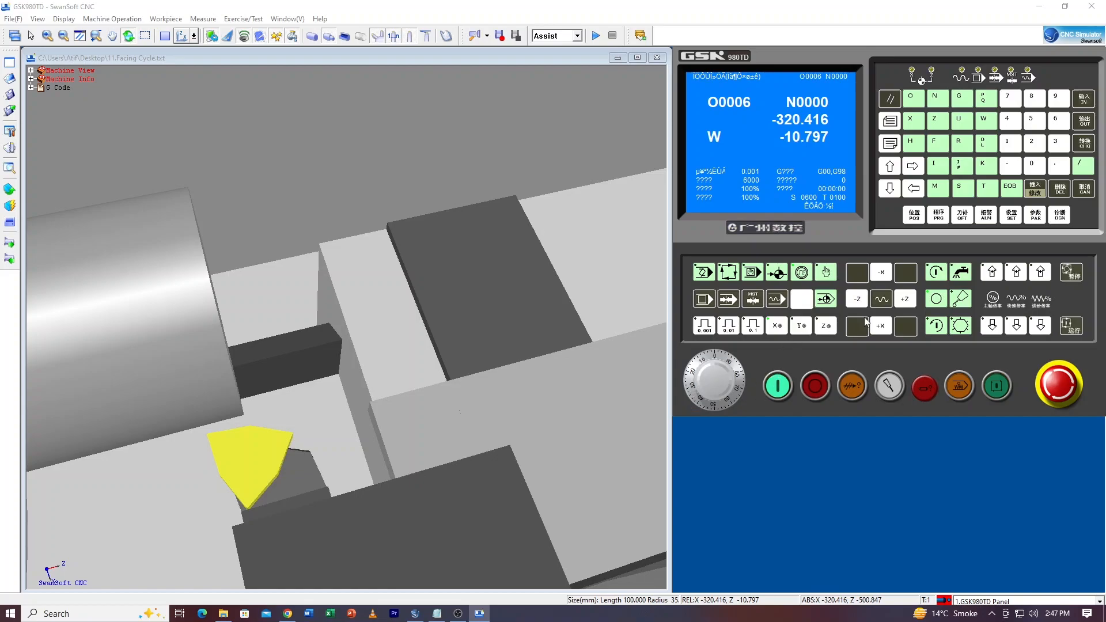
pyautogui.moveTo(696, 395)
pyautogui.mouseDown()
pyautogui.moveTo(708, 366)
pyautogui.moveTo(728, 367)
pyautogui.moveTo(725, 396)
pyautogui.moveTo(708, 398)
pyautogui.mouseUp()
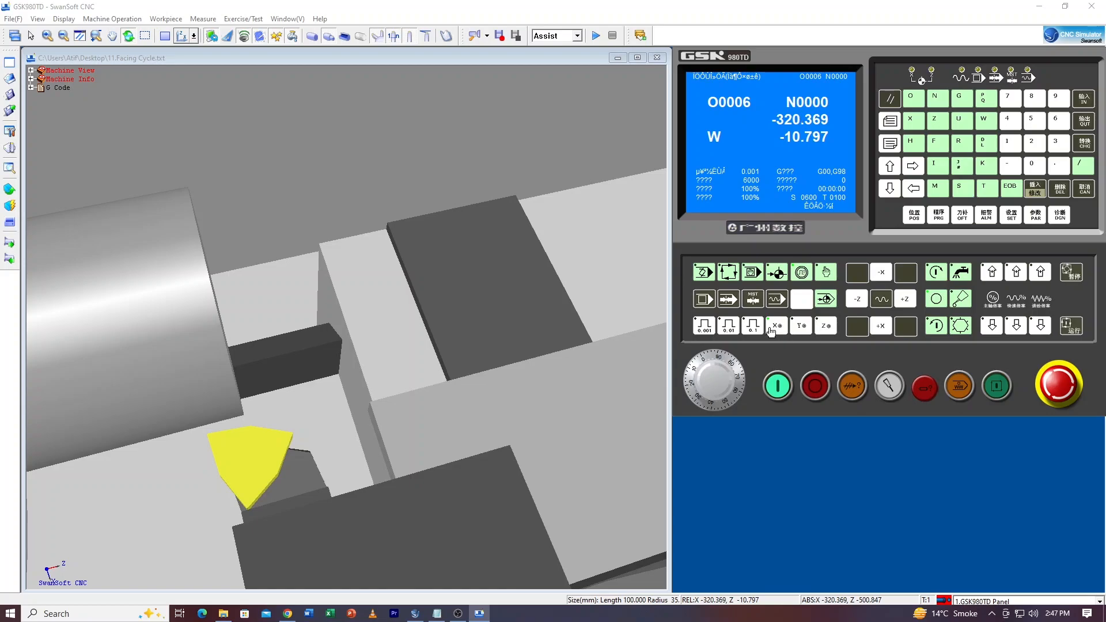
pyautogui.click(828, 327)
pyautogui.scroll(-3, 733, 369)
pyautogui.scroll(-5, 715, 380)
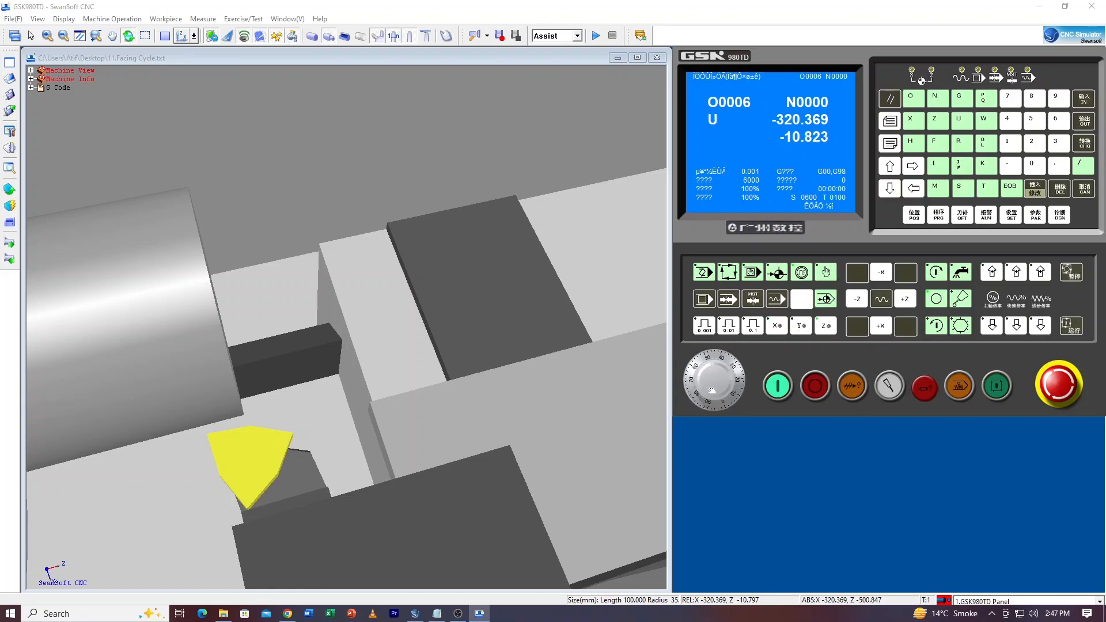
pyautogui.scroll(3, 714, 381)
pyautogui.moveTo(775, 199); pyautogui.dragTo(805, 144)
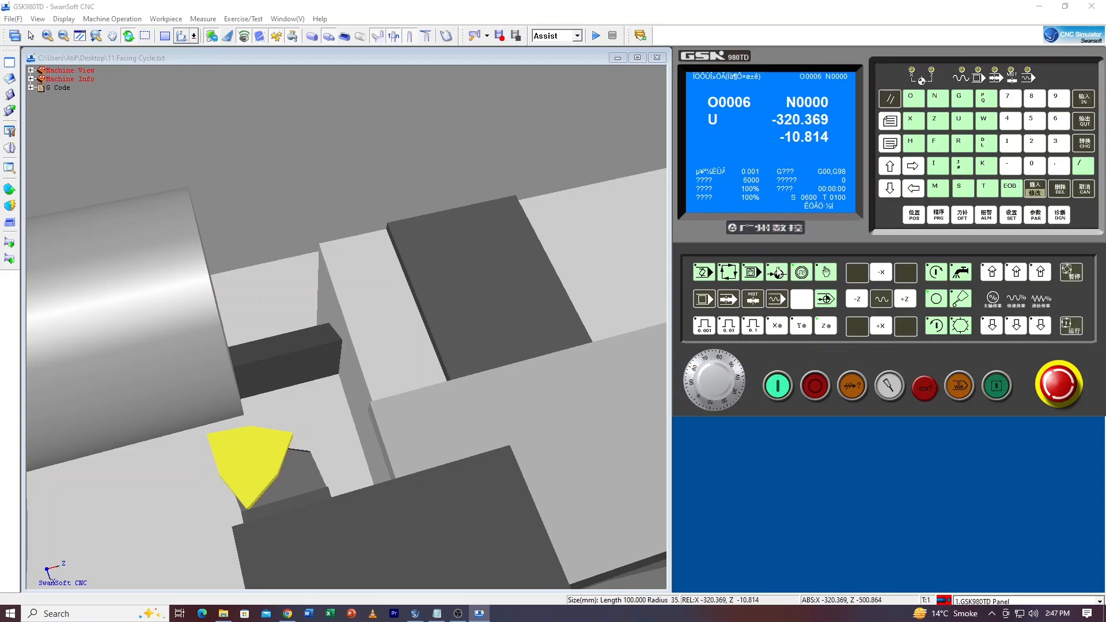
# Step: Turn the Z axis handwheel back and forth in 0.001 mm increments to test its direction of travel
pyautogui.scroll(-3, 728, 364)
pyautogui.scroll(-4, 714, 381)
pyautogui.scroll(1, 714, 380)
pyautogui.scroll(-2, 715, 380)
pyautogui.scroll(-4, 714, 380)
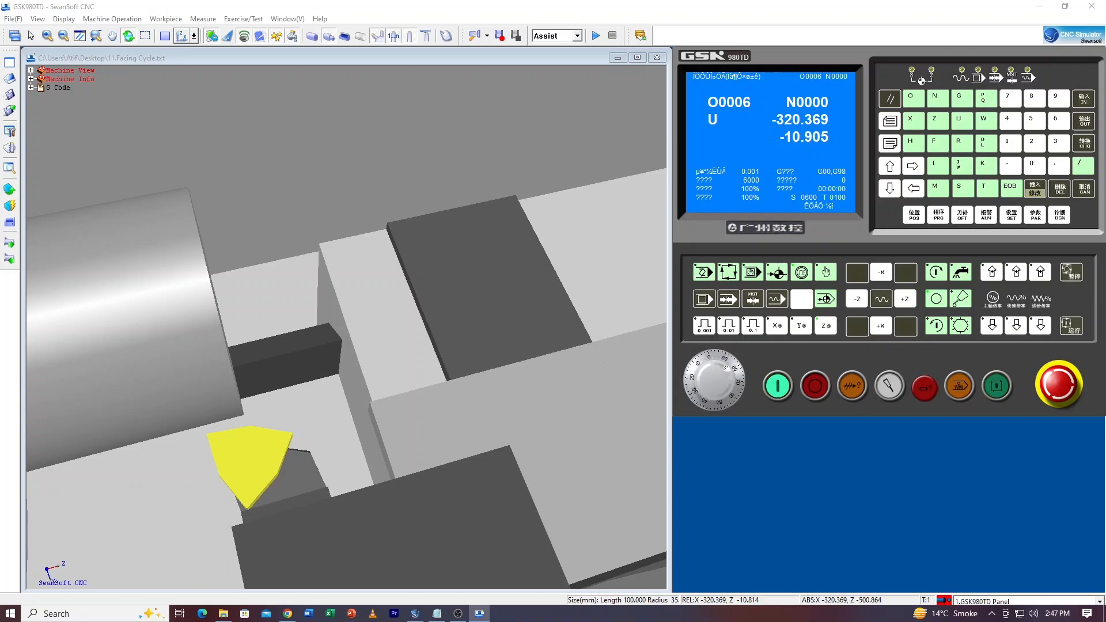
pyautogui.scroll(6, 715, 381)
pyautogui.scroll(5, 715, 380)
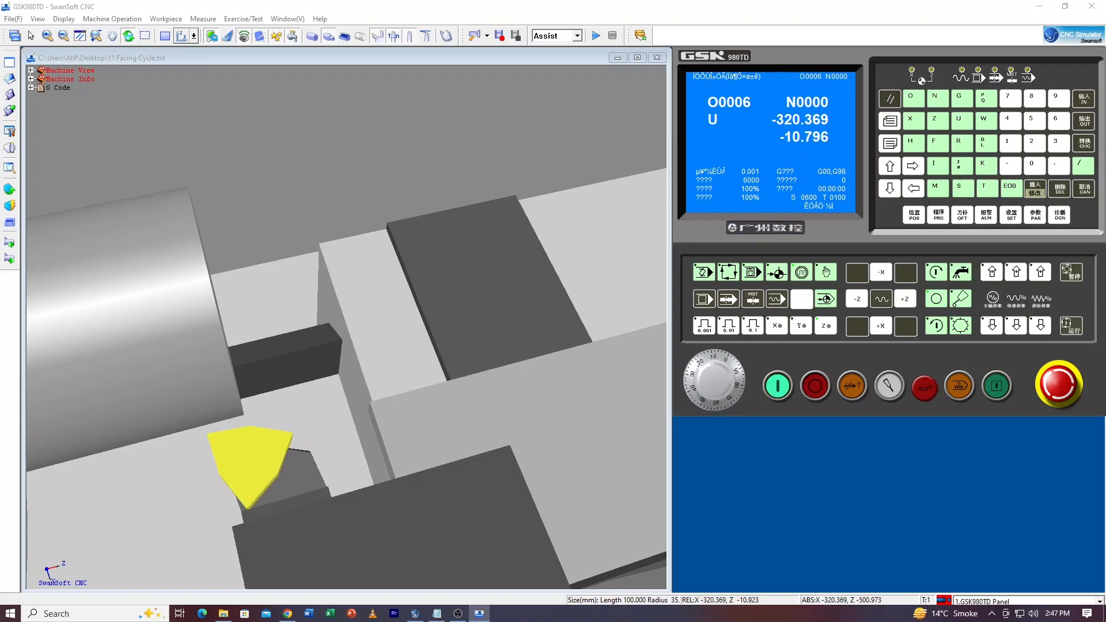
# Step: Try moving the Z axis in both directions with the handwheel set to 0.1 mm increments
pyautogui.click(752, 326)
pyautogui.scroll(4, 715, 381)
pyautogui.scroll(5, 715, 381)
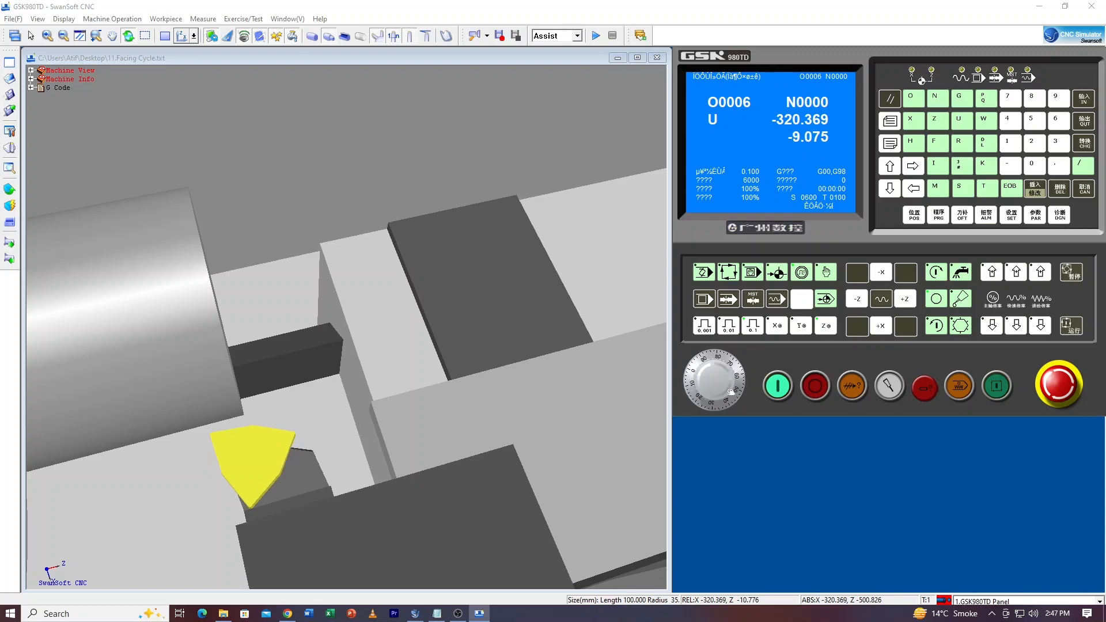
pyautogui.scroll(-16, 715, 380)
pyautogui.scroll(6, 714, 381)
# Step: Bring the Z axis to exactly W-10.000 with the handwheel in 0.001 mm increments
pyautogui.click(729, 326)
pyautogui.scroll(-16, 714, 381)
pyautogui.scroll(6, 715, 380)
pyautogui.scroll(3, 714, 380)
pyautogui.scroll(3, 716, 408)
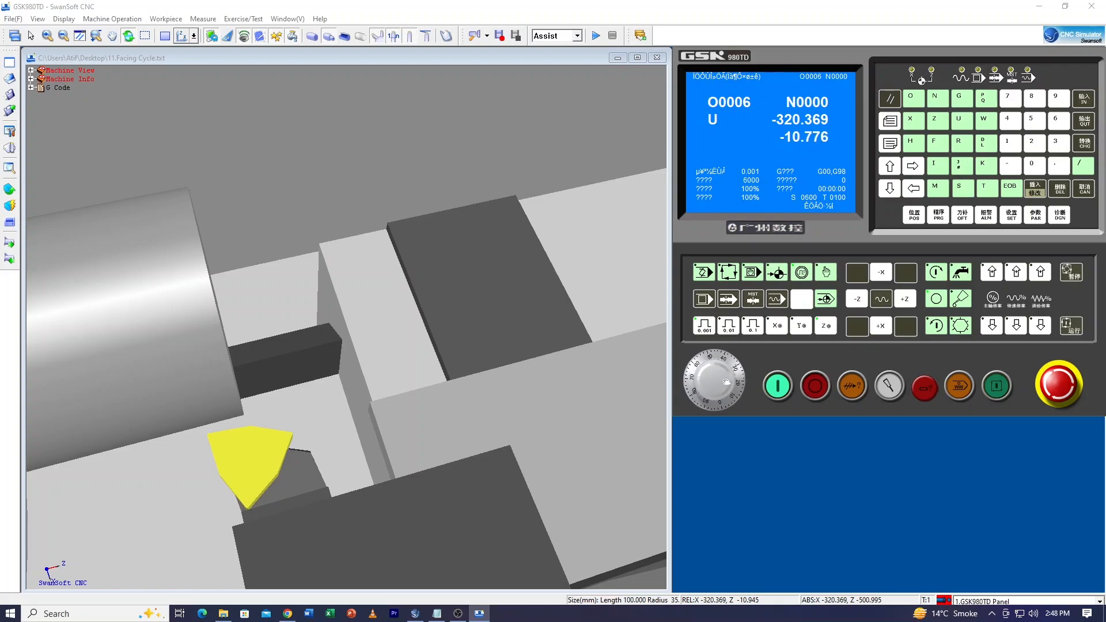
pyautogui.scroll(3, 699, 389)
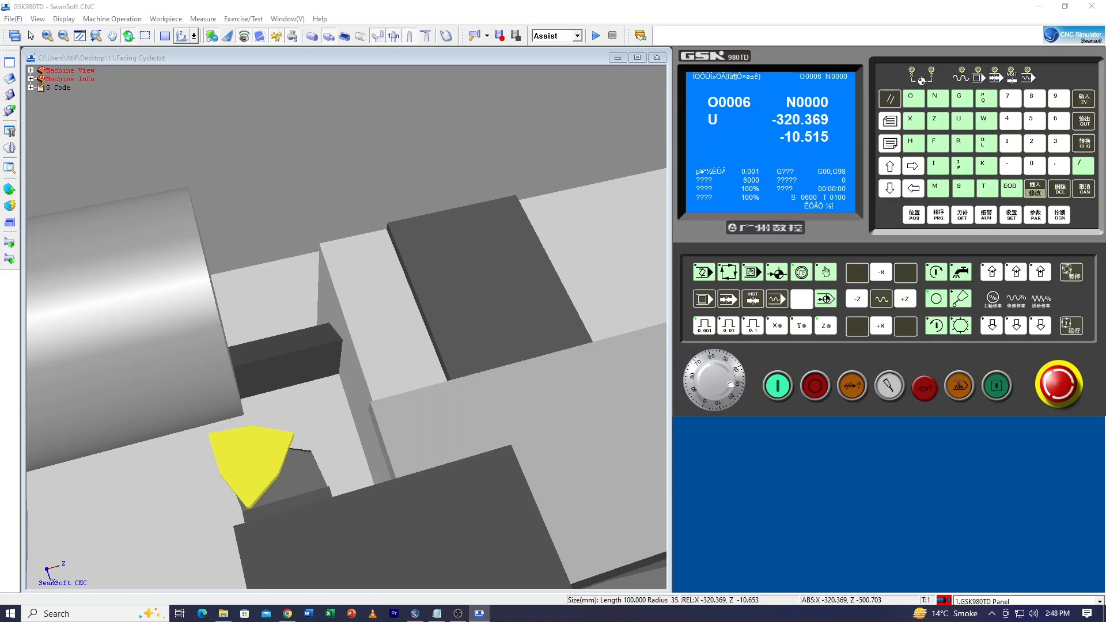
pyautogui.scroll(3, 706, 403)
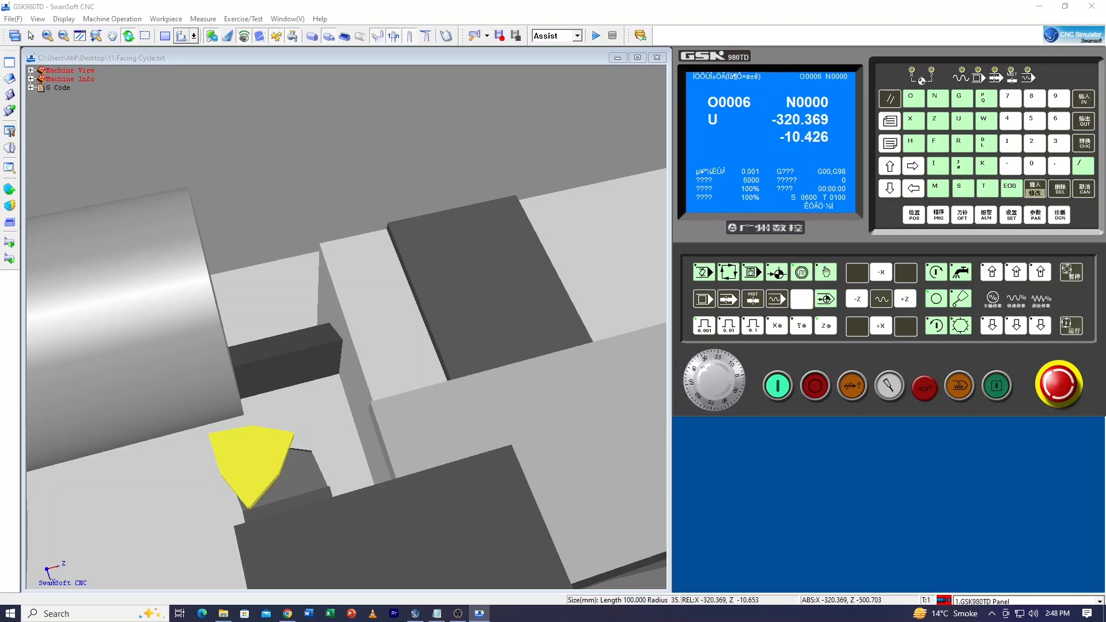
pyautogui.moveTo(724, 400); pyautogui.dragTo(701, 375)
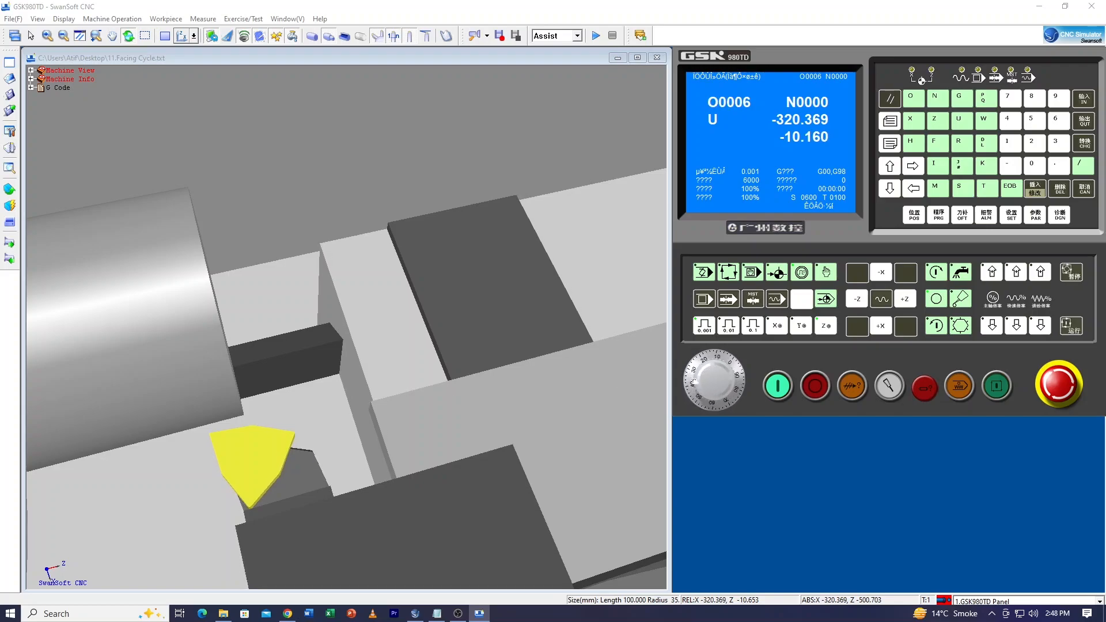
pyautogui.moveTo(693, 407); pyautogui.dragTo(734, 386)
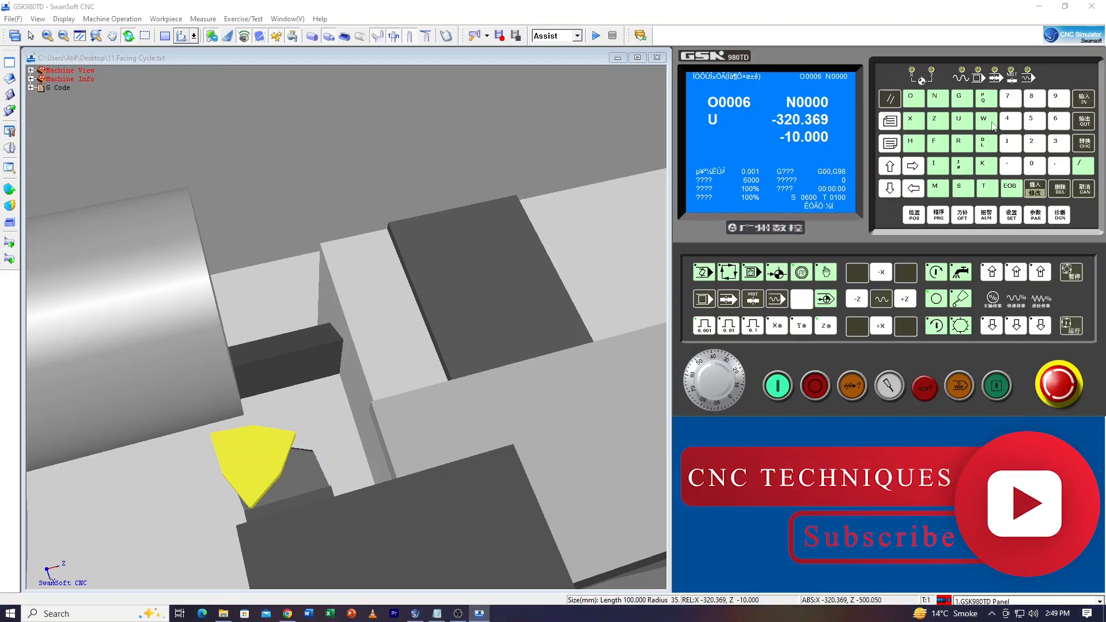
# Step: Zero the relative Z coordinate W
pyautogui.click(1088, 196)
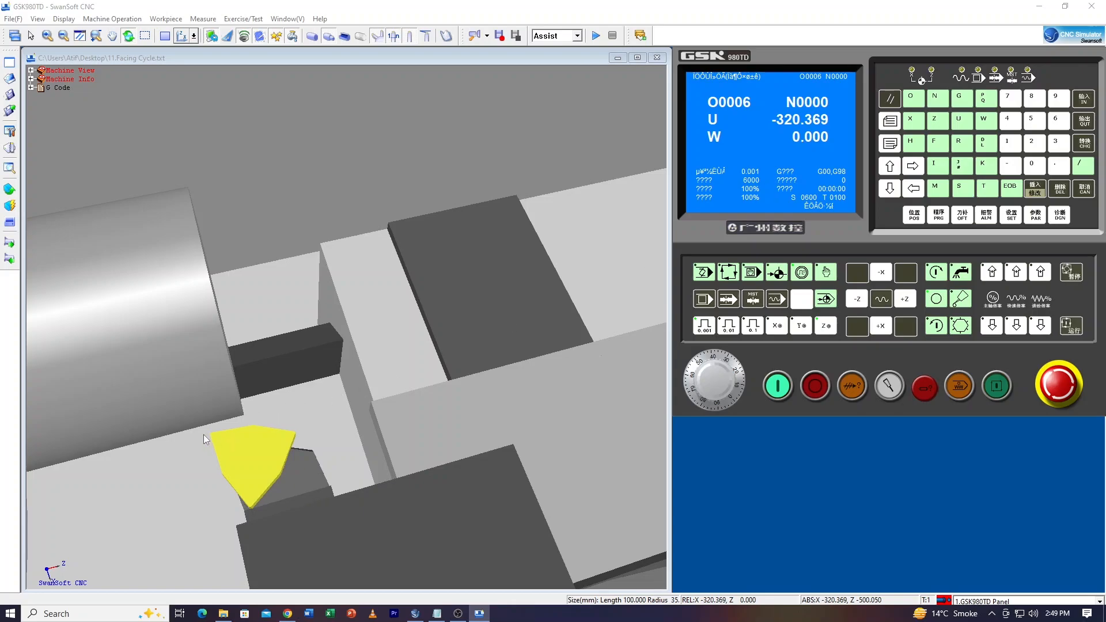
# Step: Inspect the turning tool's tip against the workpiece's front face and outer edge from several angles
pyautogui.moveTo(204, 435); pyautogui.dragTo(329, 412)
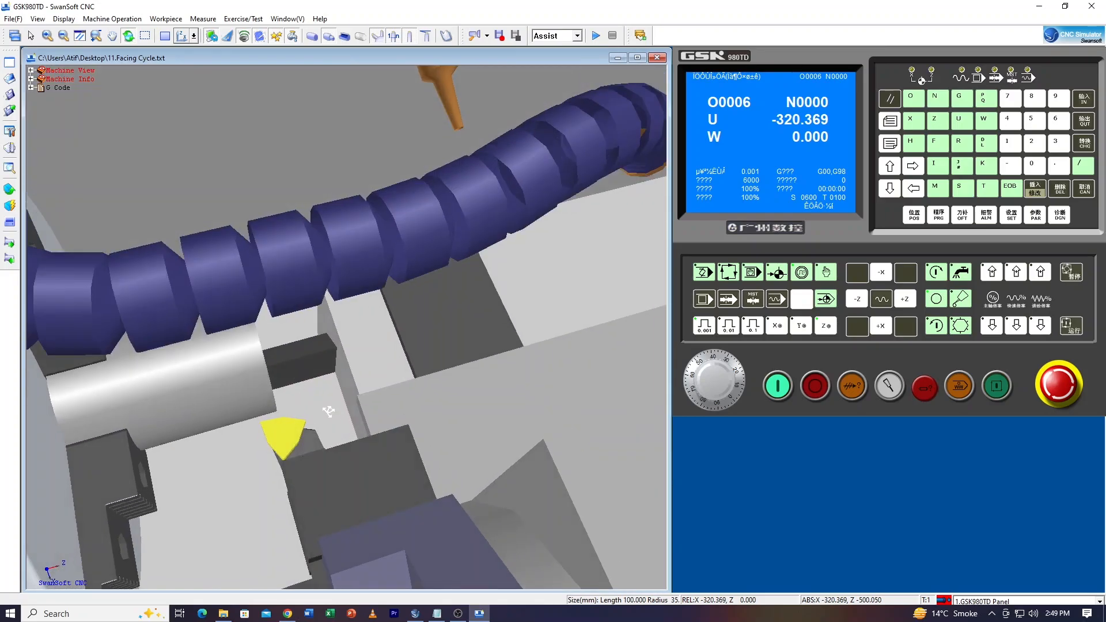
pyautogui.scroll(3, 282, 396)
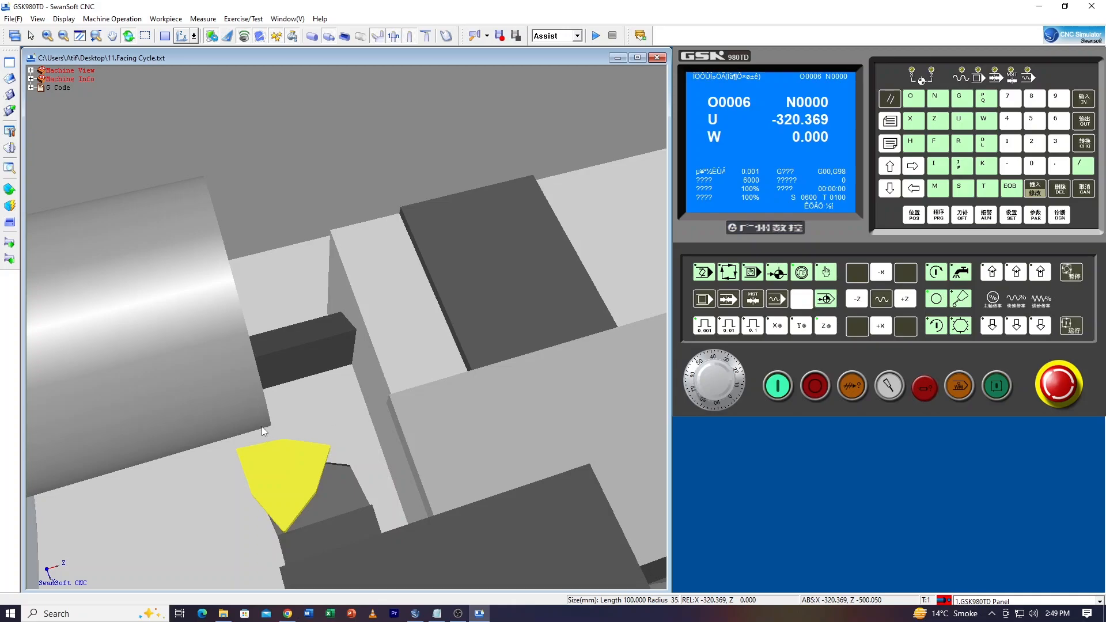
pyautogui.moveTo(263, 428); pyautogui.dragTo(242, 431)
pyautogui.moveTo(322, 395); pyautogui.dragTo(300, 403)
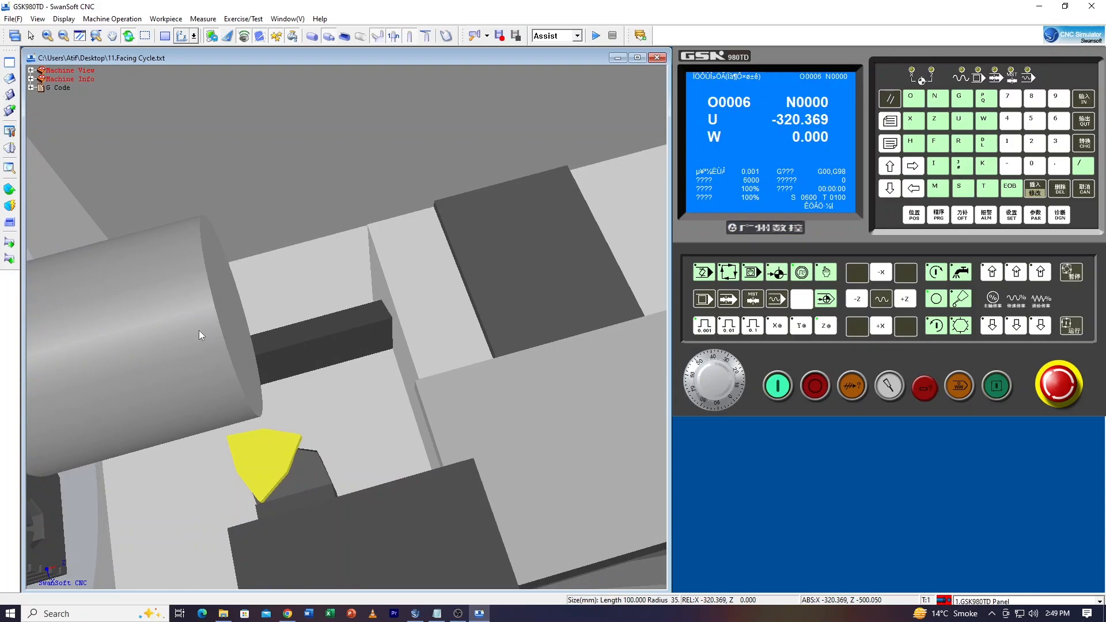
pyautogui.moveTo(199, 331); pyautogui.dragTo(269, 451)
pyautogui.scroll(2, 277, 459)
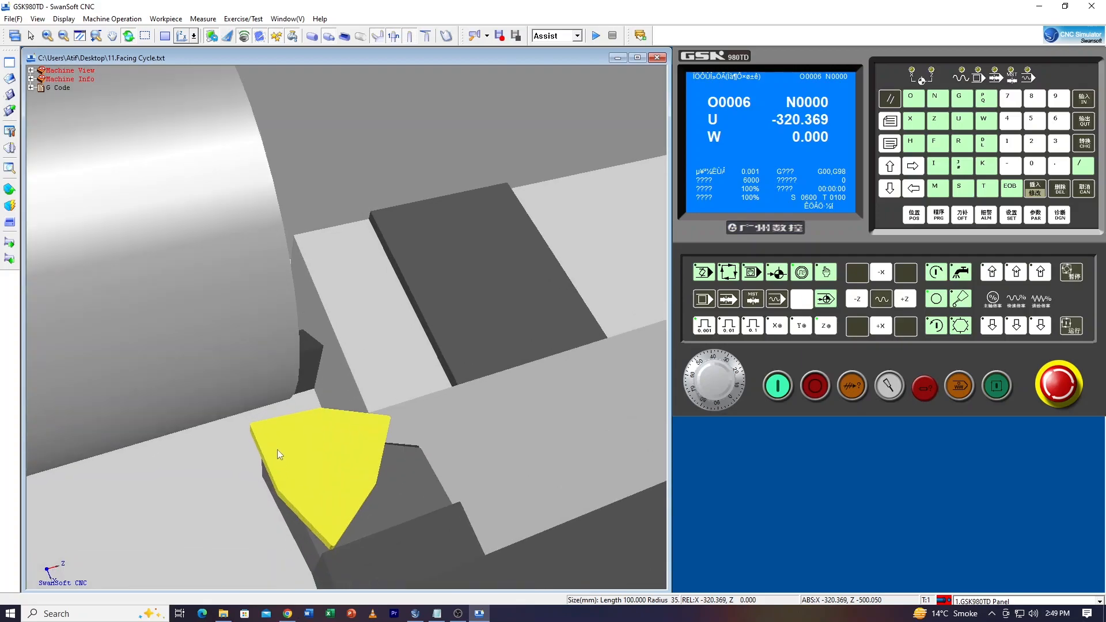
pyautogui.scroll(-6, 278, 449)
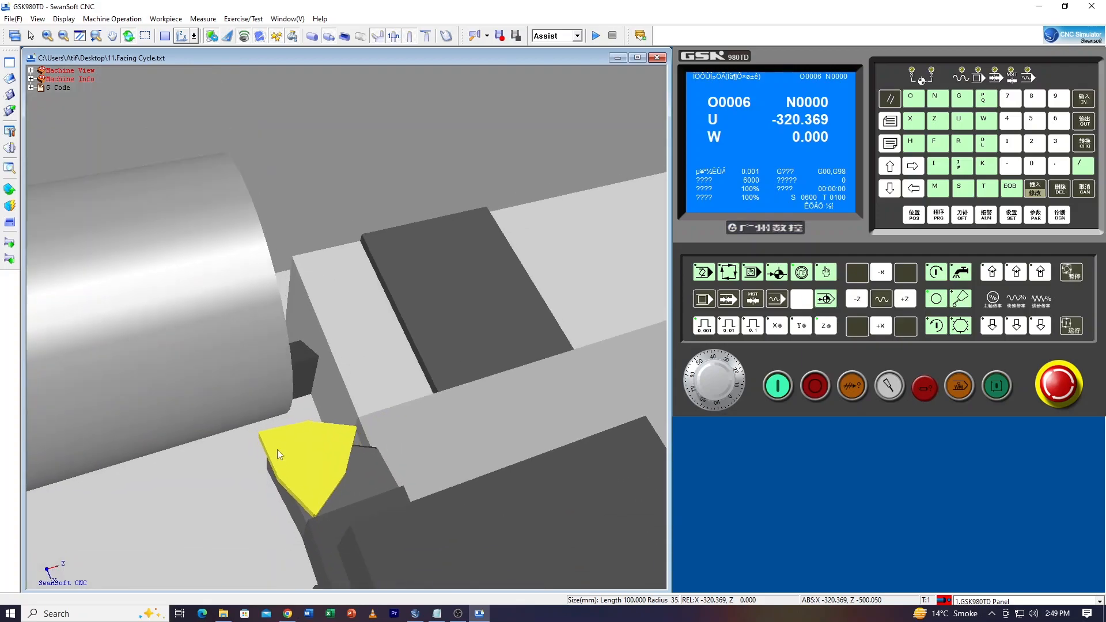
pyautogui.moveTo(445, 401); pyautogui.dragTo(365, 382)
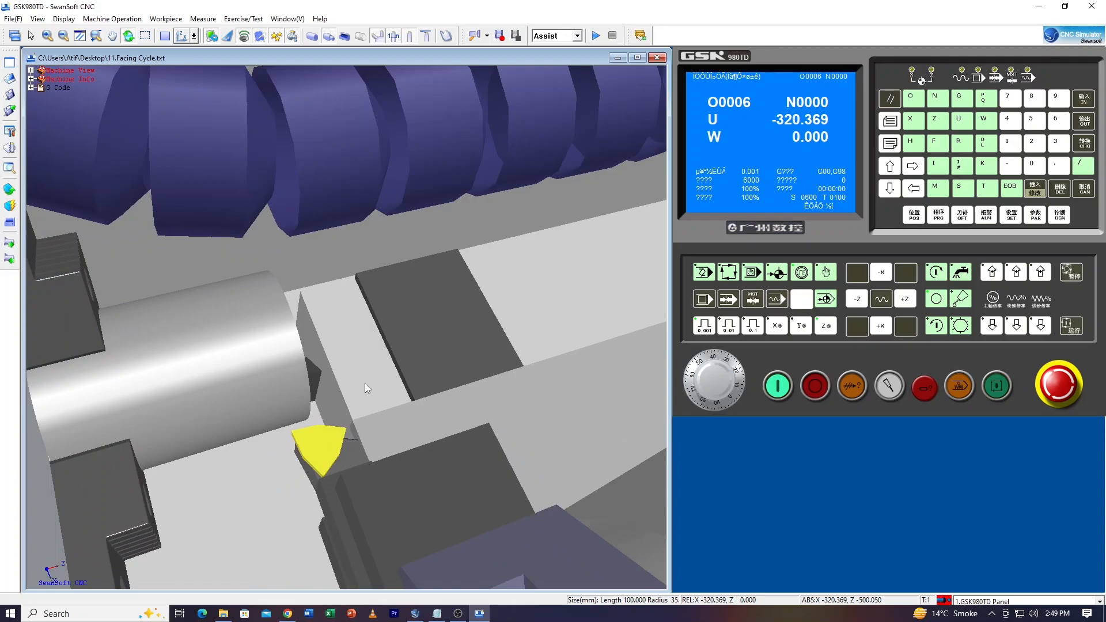
pyautogui.scroll(5, 282, 447)
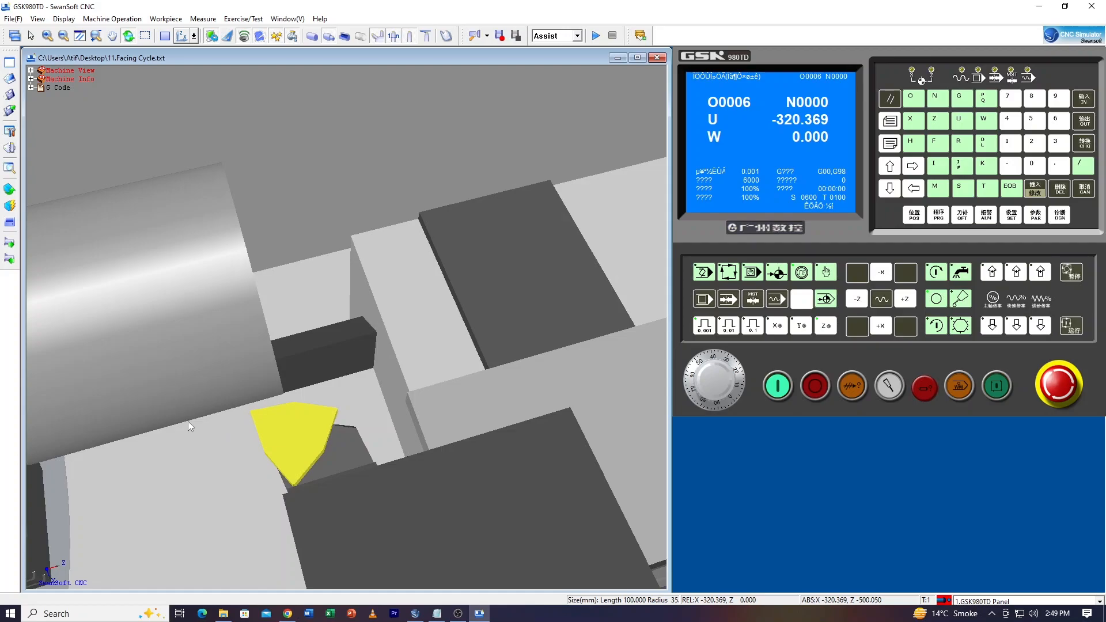
pyautogui.scroll(1, 188, 420)
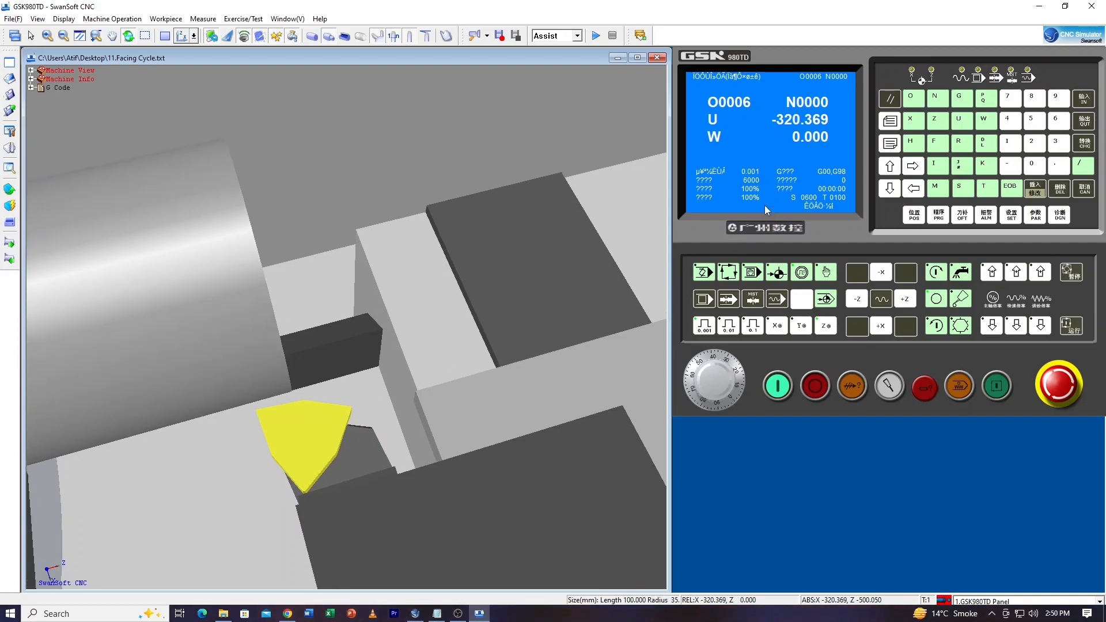
# Step: Review the absolute X and Z machine position alongside row 01 of the tool offset table
pyautogui.click(891, 124)
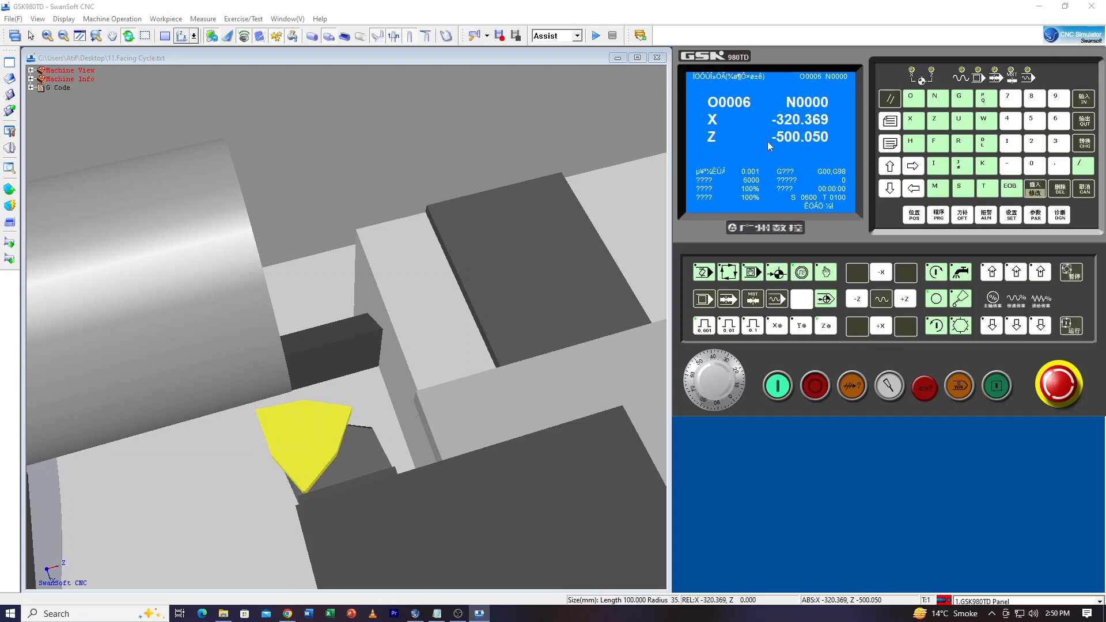
pyautogui.click(891, 143)
pyautogui.click(880, 124)
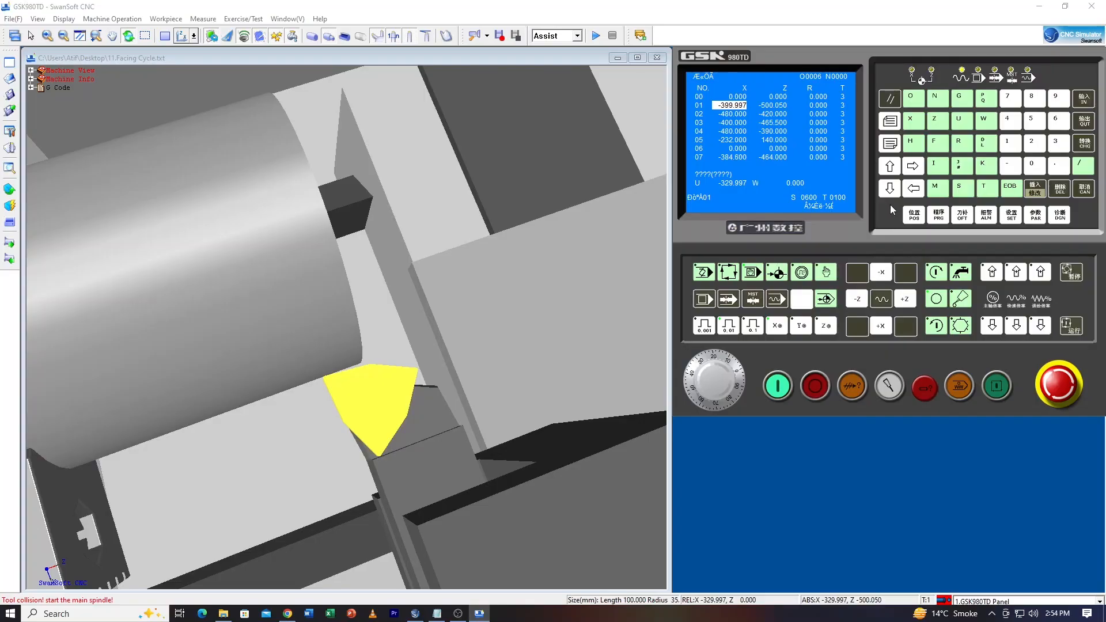
pyautogui.click(897, 188)
pyautogui.click(892, 168)
pyautogui.click(914, 215)
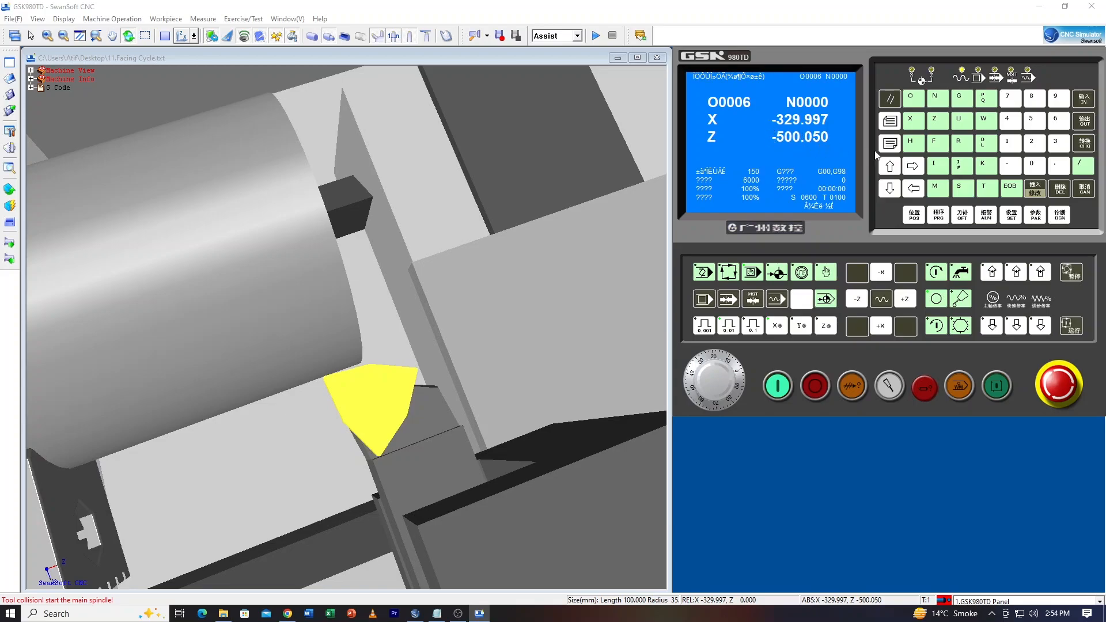
# Step: Enter Z -500.050 in row 01 of the tool offset table and check it against the absolute Z position
pyautogui.click(962, 216)
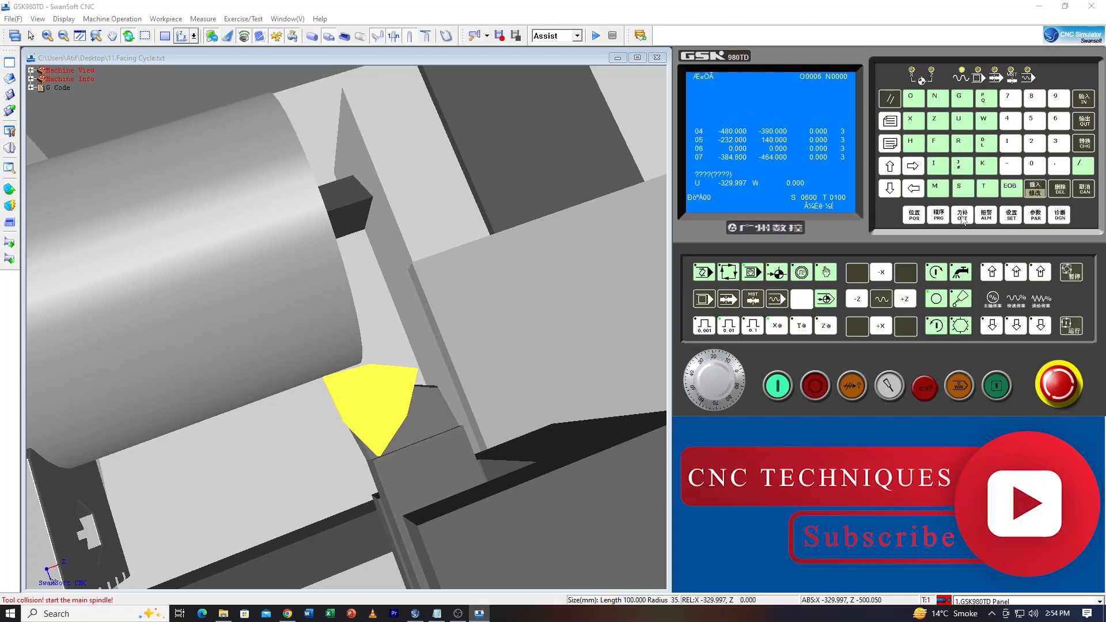
pyautogui.click(892, 191)
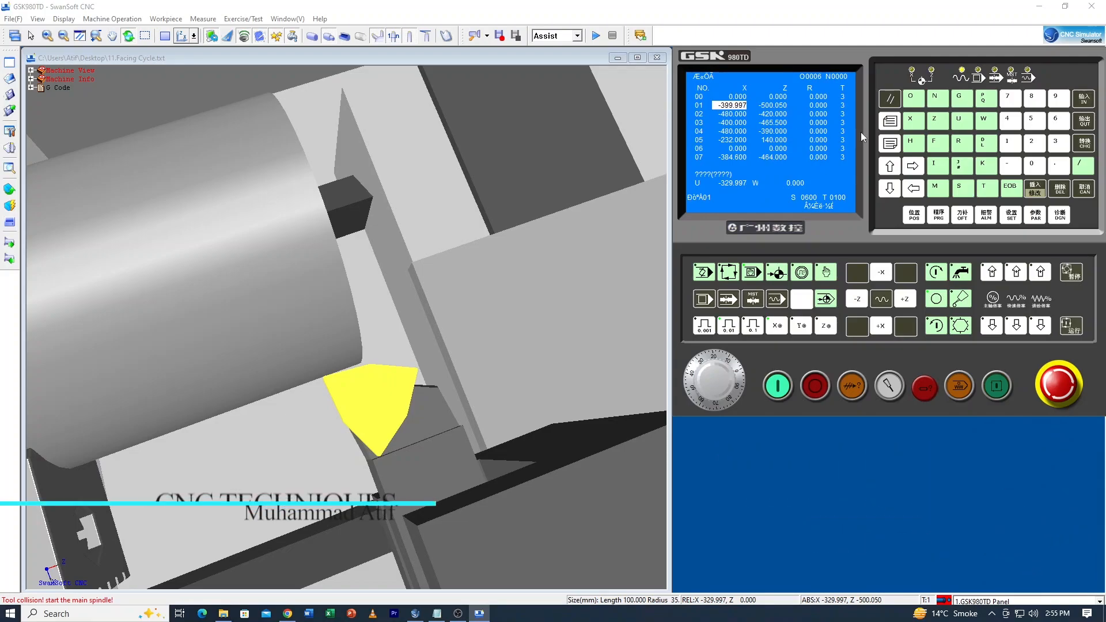
pyautogui.click(938, 122)
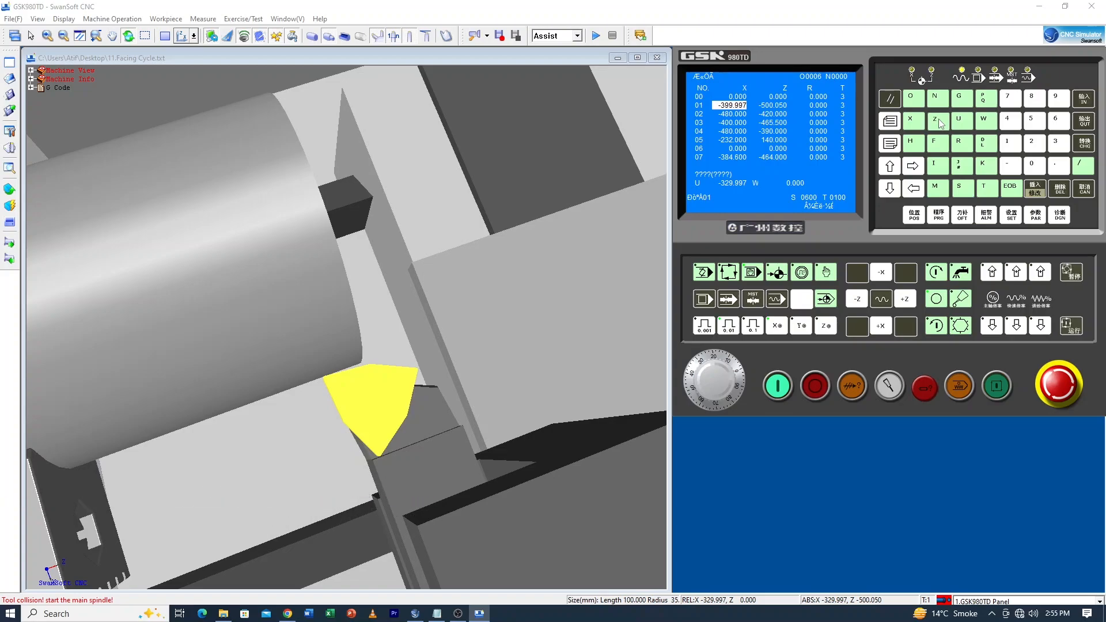
pyautogui.click(1035, 121)
pyautogui.click(1033, 164)
pyautogui.click(1034, 165)
pyautogui.click(1035, 121)
pyautogui.click(1033, 166)
pyautogui.click(1085, 99)
pyautogui.click(917, 216)
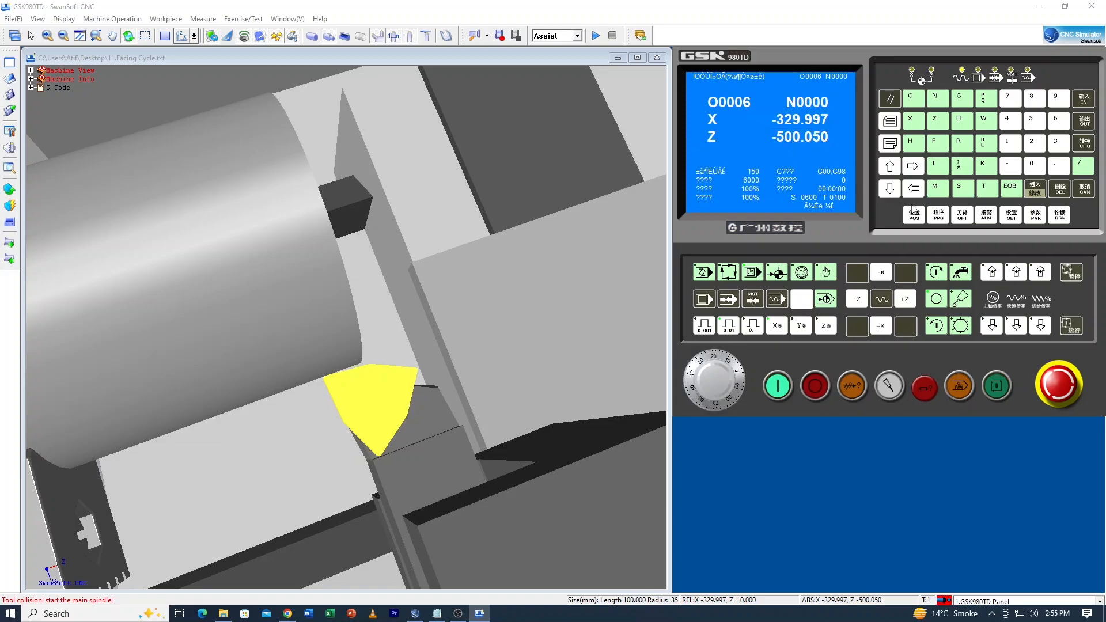
pyautogui.click(963, 215)
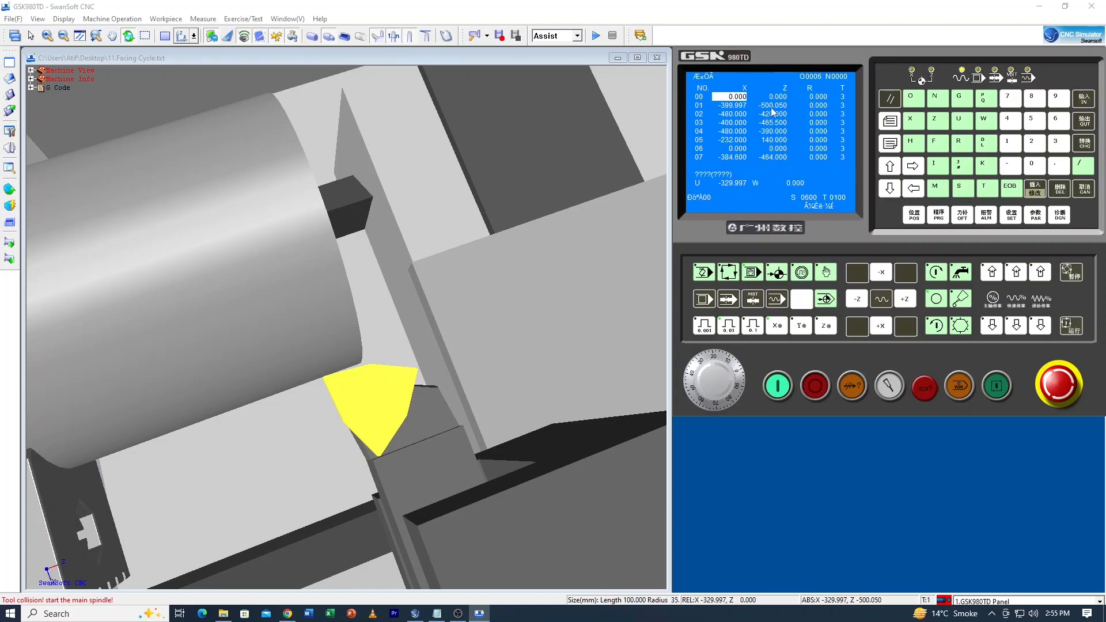
# Step: Return the X and Z axes to machine zero and show the absolute position display
pyautogui.scroll(-3, 415, 364)
pyautogui.moveTo(415, 364); pyautogui.dragTo(410, 281)
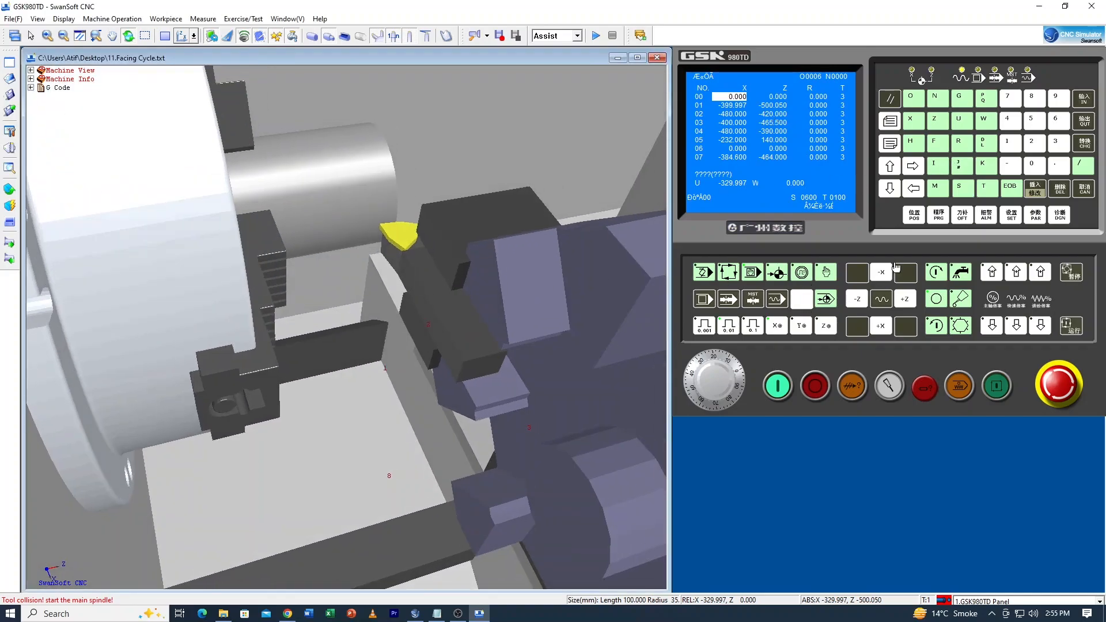
pyautogui.click(778, 274)
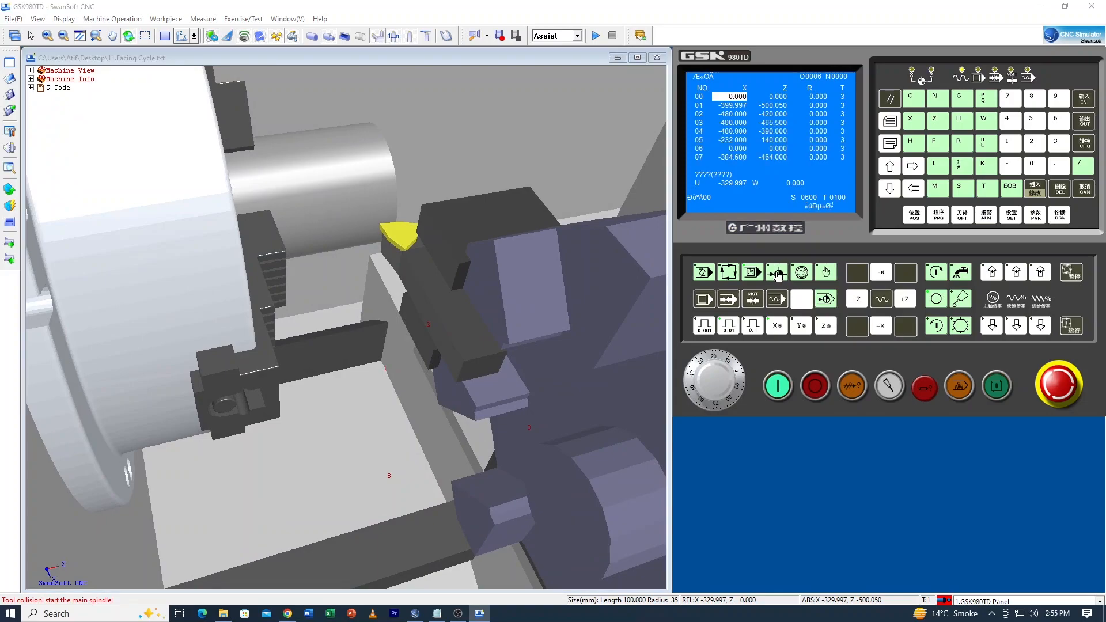
pyautogui.click(881, 326)
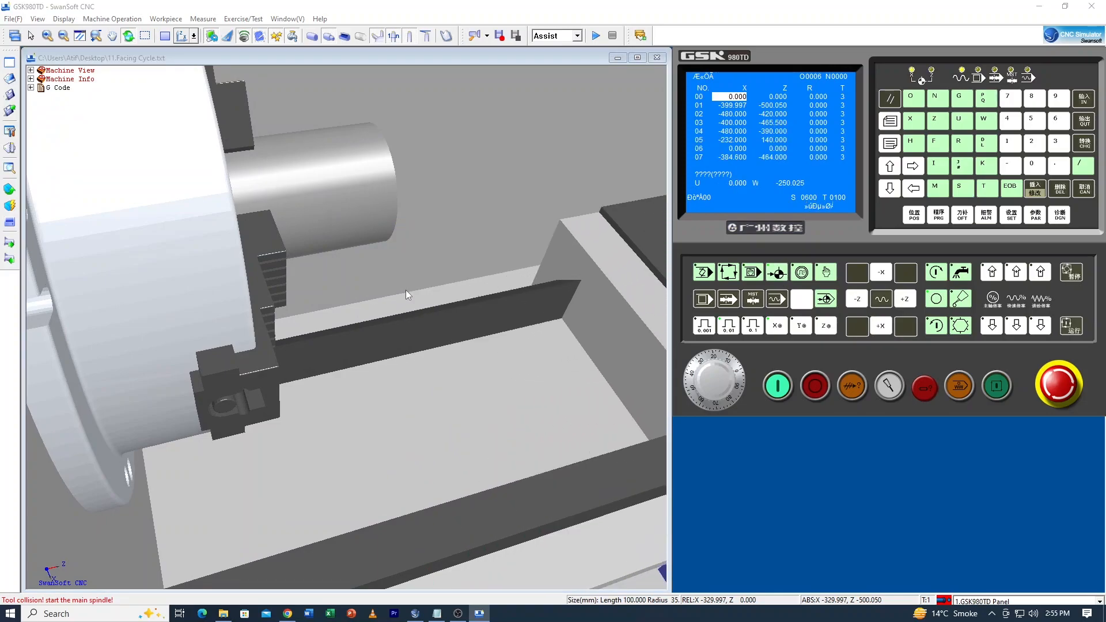
pyautogui.scroll(-1, 406, 289)
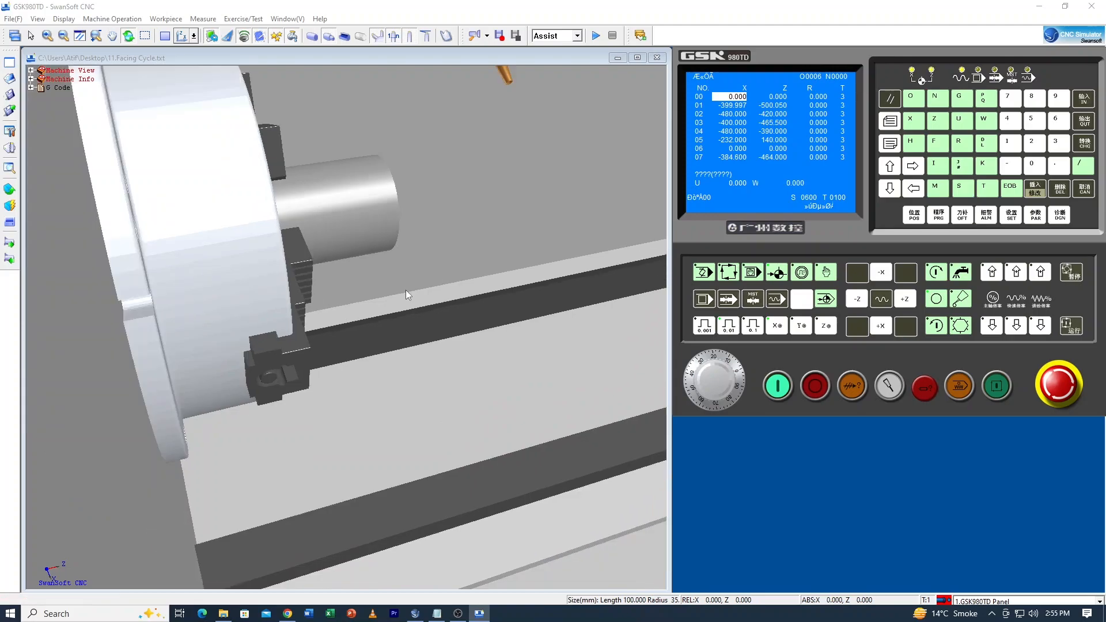
pyautogui.scroll(-3, 406, 289)
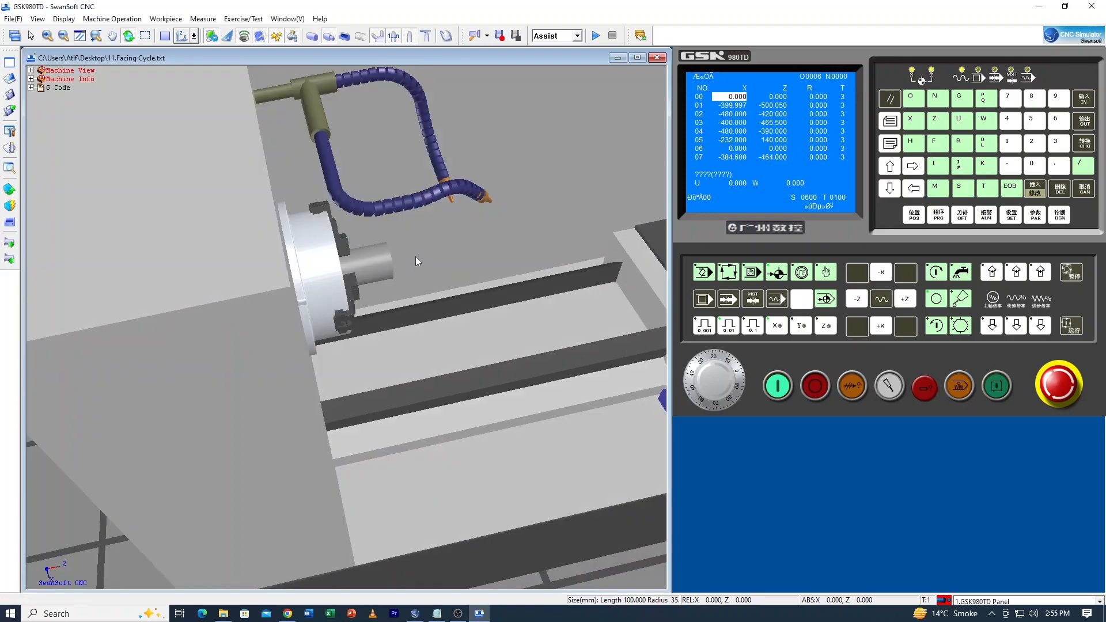
pyautogui.scroll(-5, 391, 267)
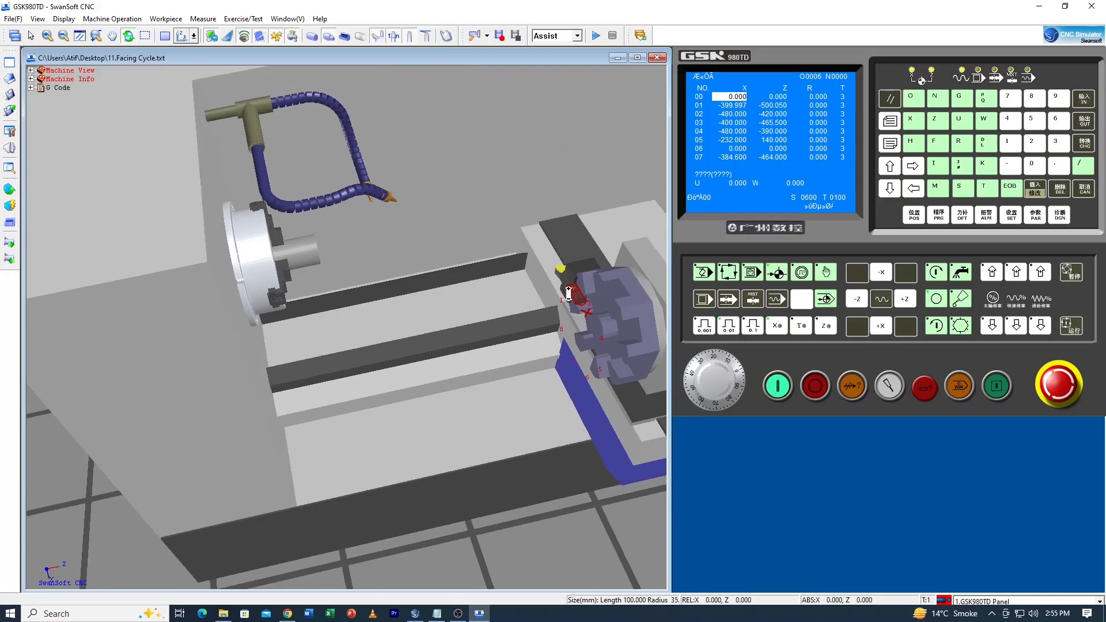
pyautogui.scroll(4, 568, 292)
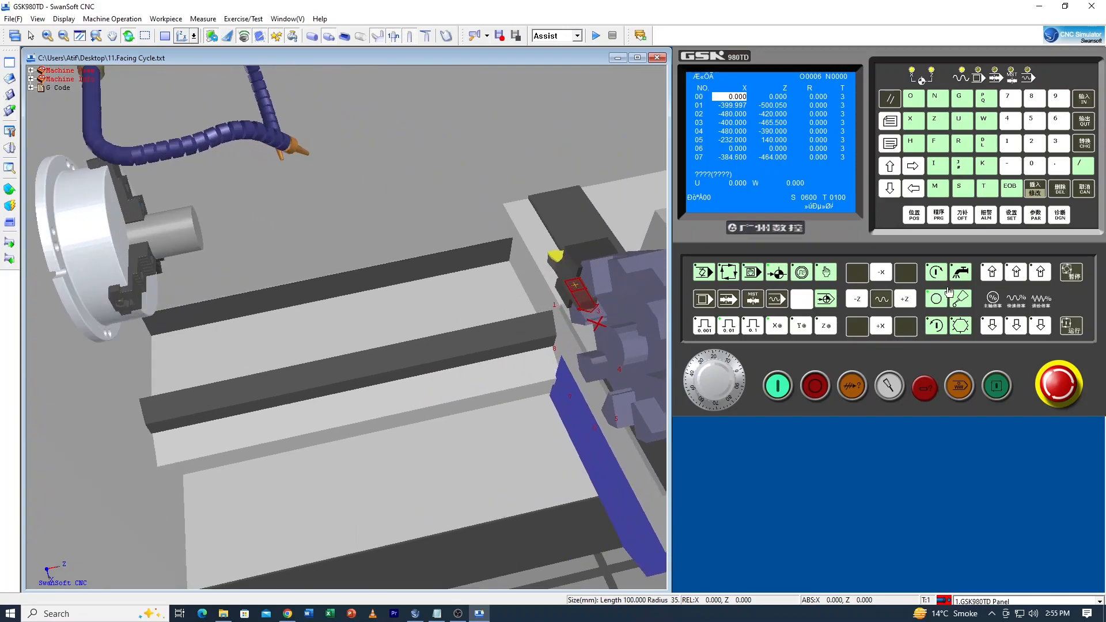
pyautogui.click(916, 216)
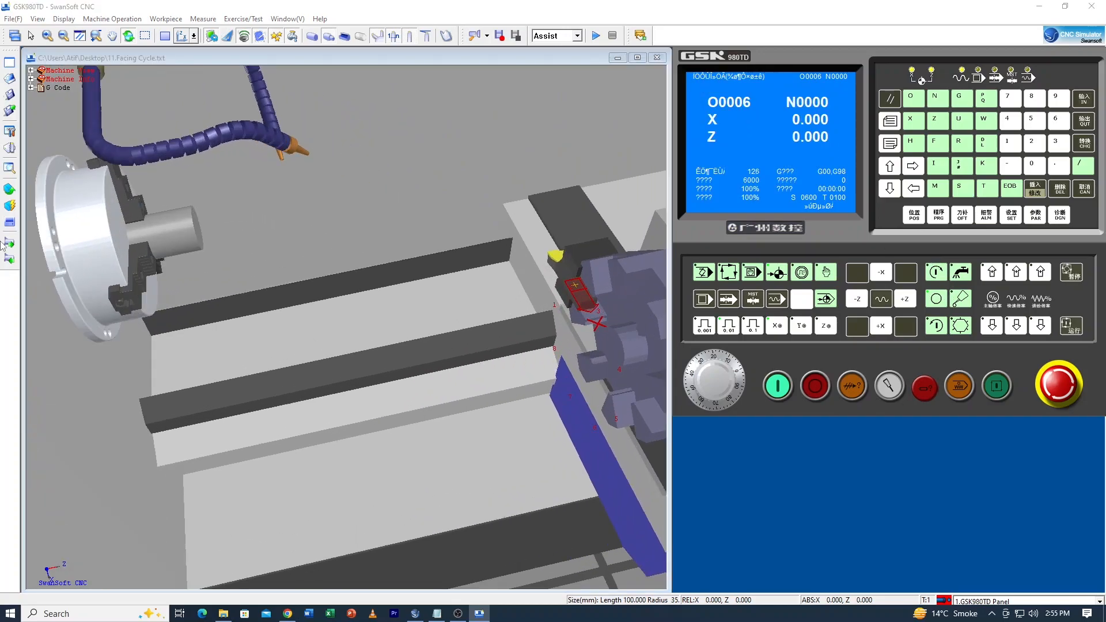
# Step: Switch the controller to automatic mode for running the program
pyautogui.scroll(-2, 323, 213)
pyautogui.moveTo(360, 286); pyautogui.dragTo(382, 261)
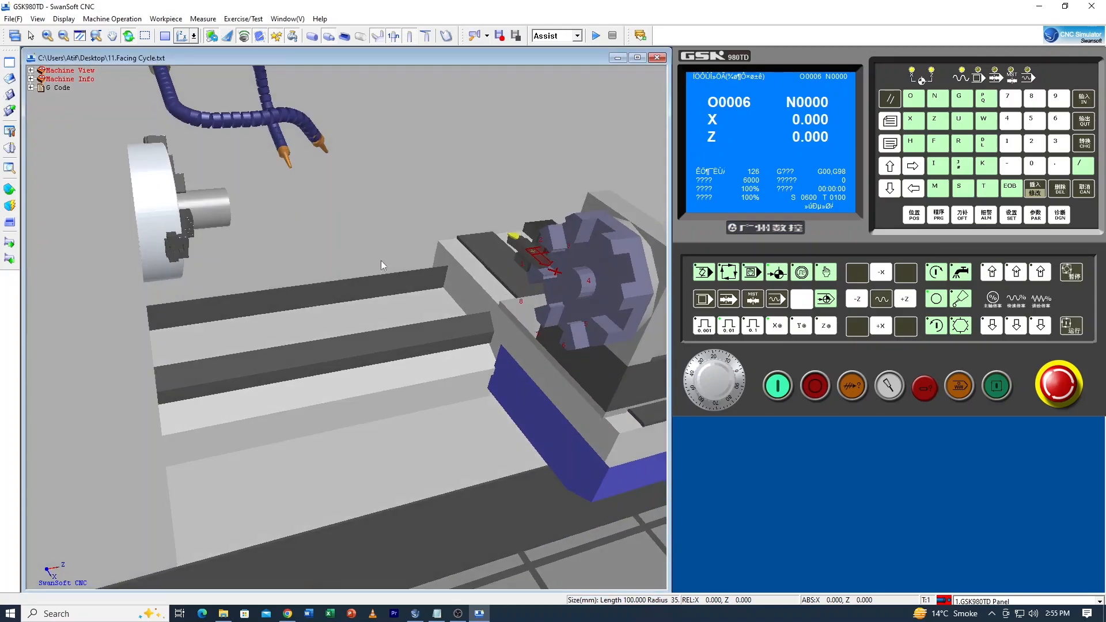
pyautogui.click(730, 277)
# Step: Save the current file, load 11.Facing Cycle.txt with the All Files filter and display the G-code program
pyautogui.click(13, 18)
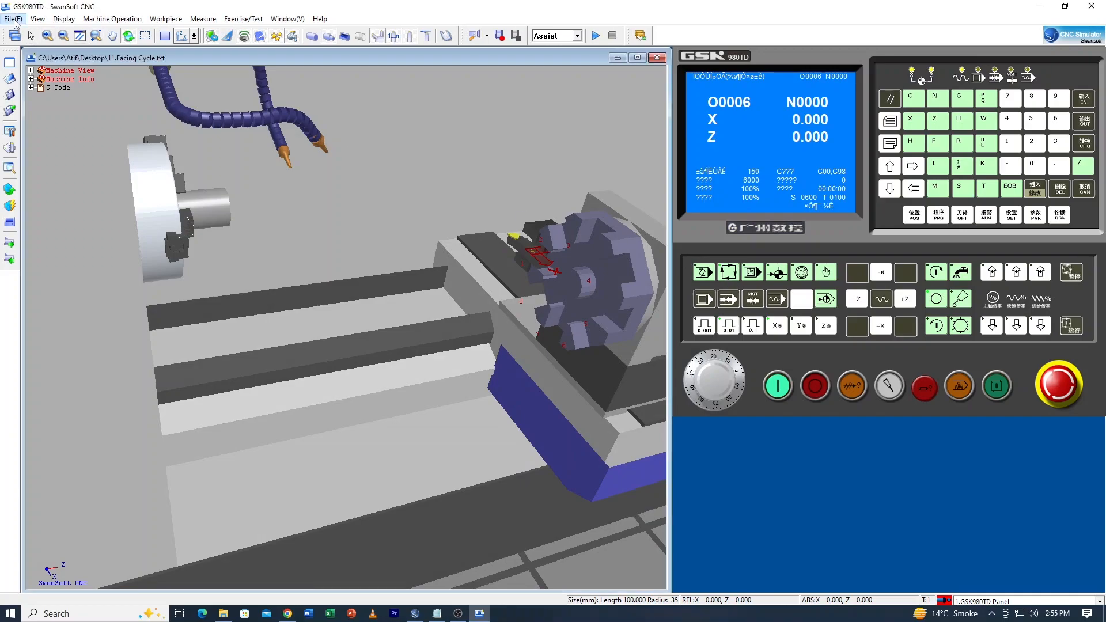
pyautogui.click(28, 45)
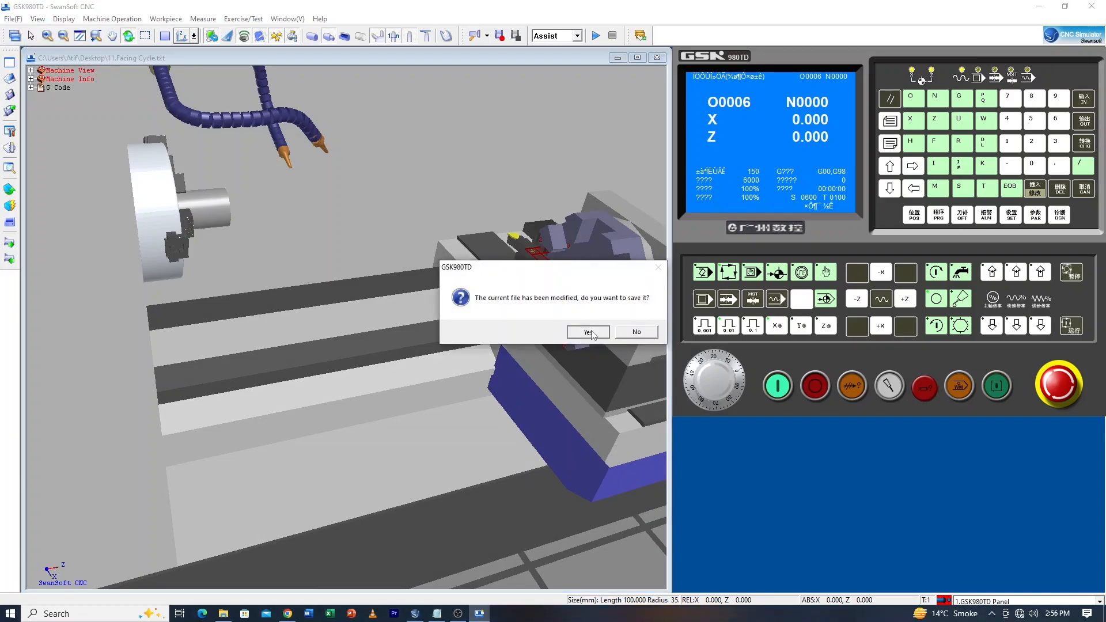
pyautogui.click(592, 332)
pyautogui.click(558, 342)
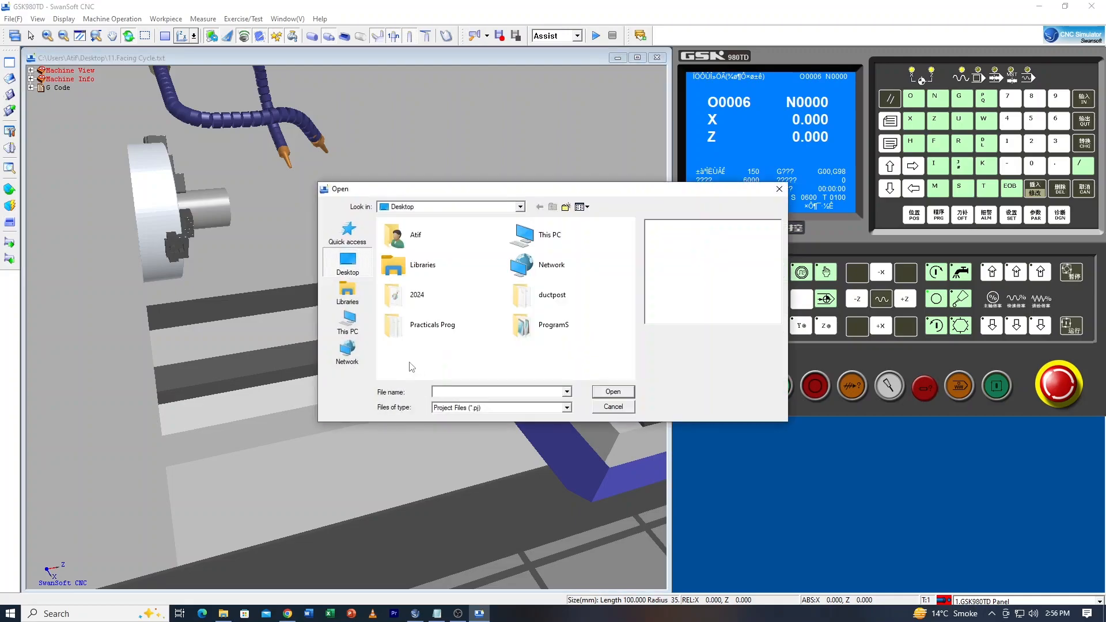
pyautogui.click(568, 408)
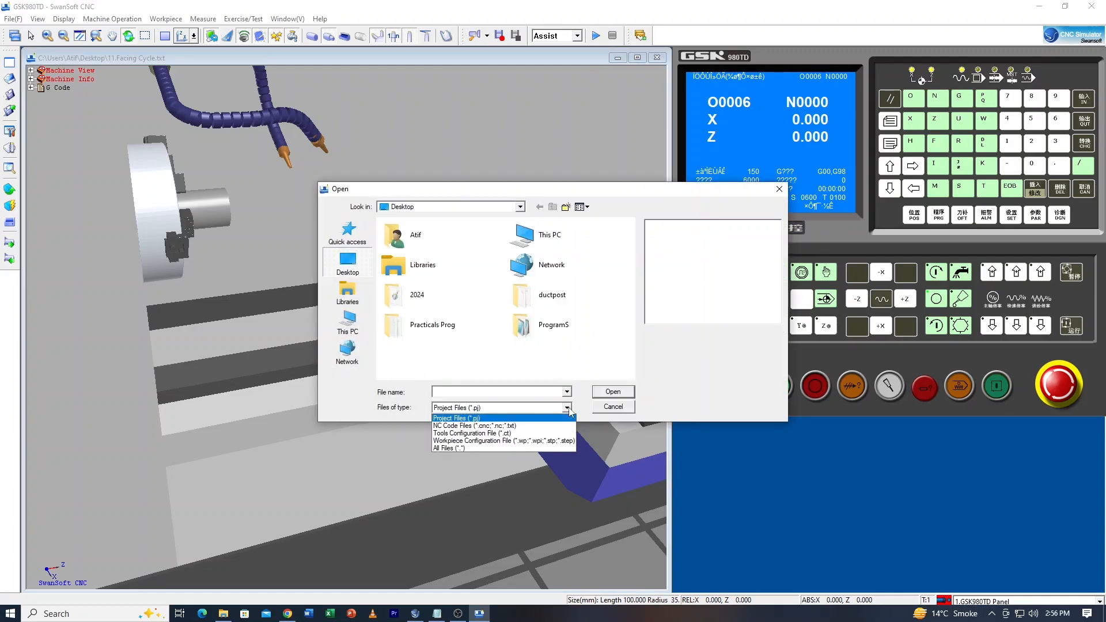
pyautogui.click(503, 449)
pyautogui.scroll(-5, 500, 346)
pyautogui.scroll(-5, 444, 345)
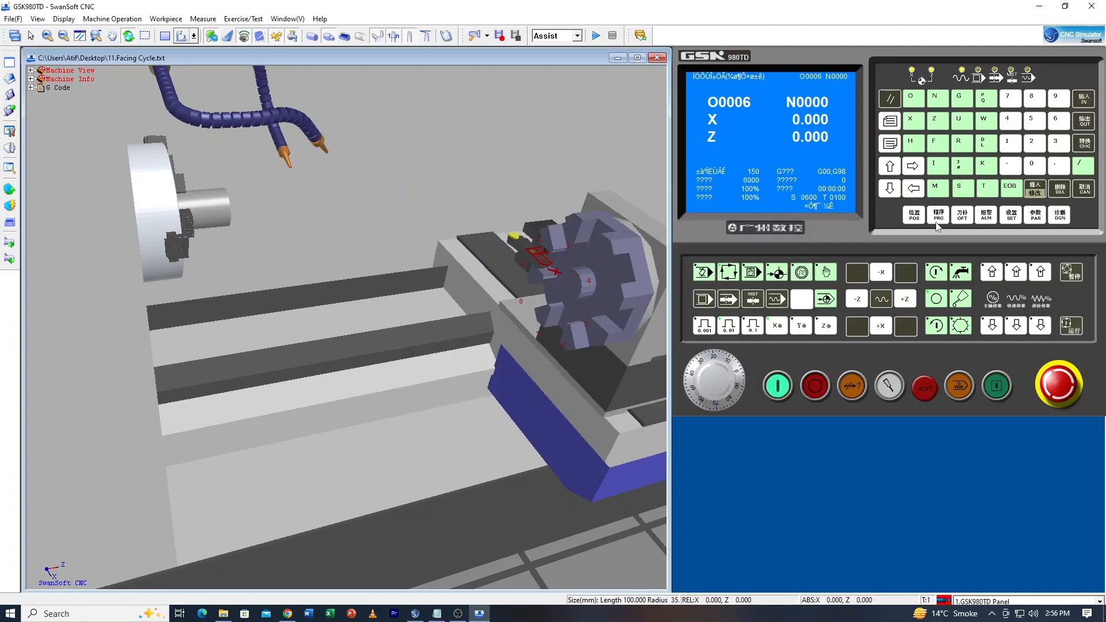
pyautogui.click(937, 222)
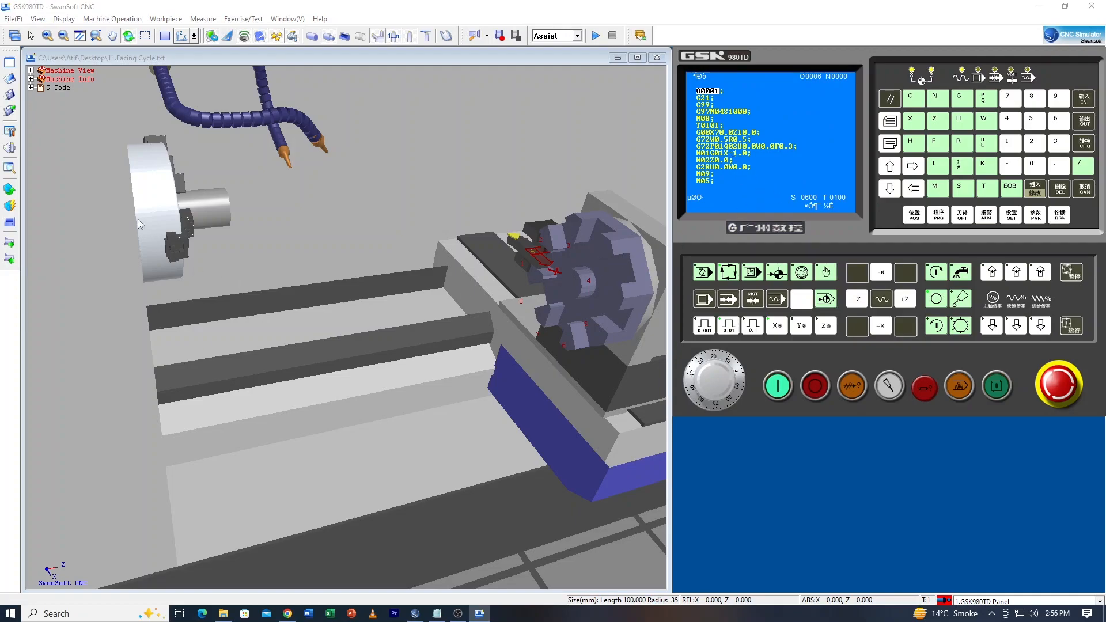
# Step: Show the machine in the 2D view and start the G72 facing program, watching the cut up close
pyautogui.click(169, 37)
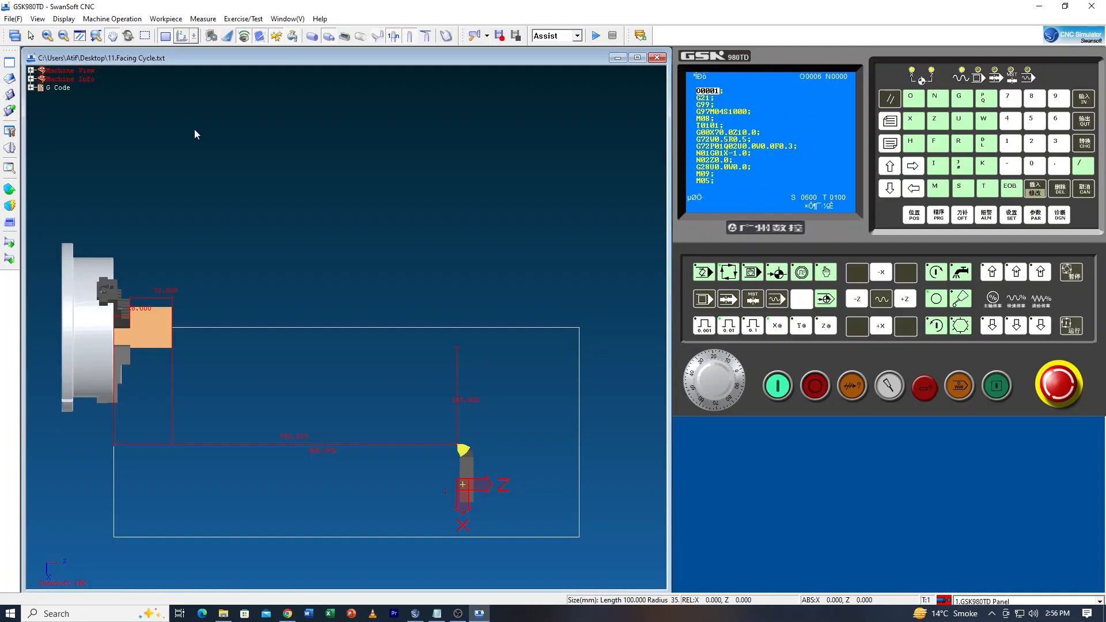
pyautogui.click(427, 37)
pyautogui.click(993, 395)
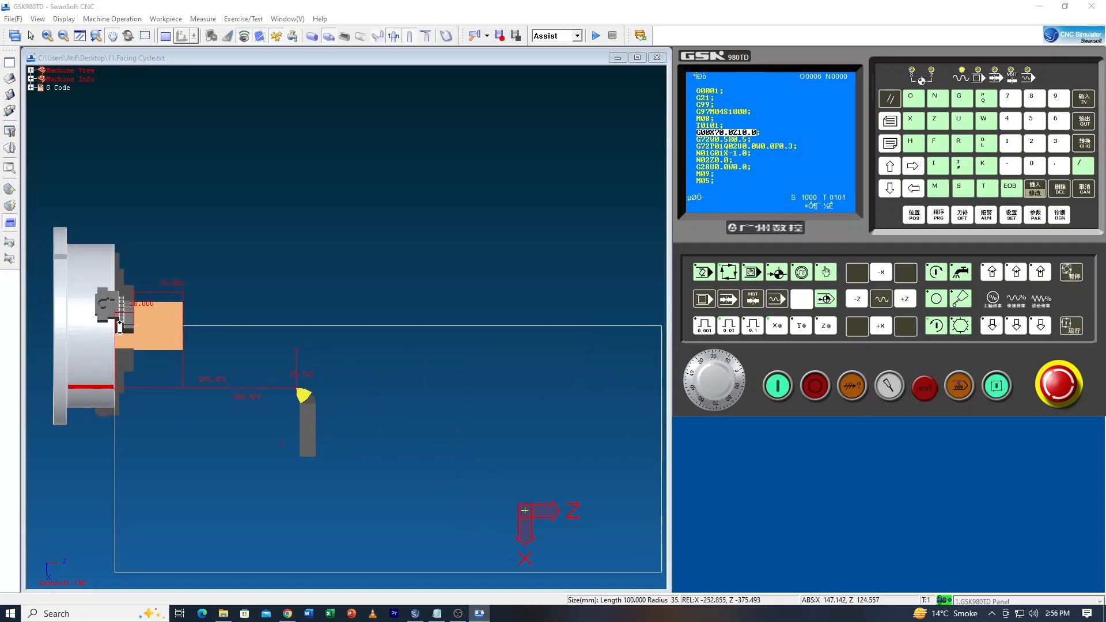
pyautogui.scroll(2, 115, 335)
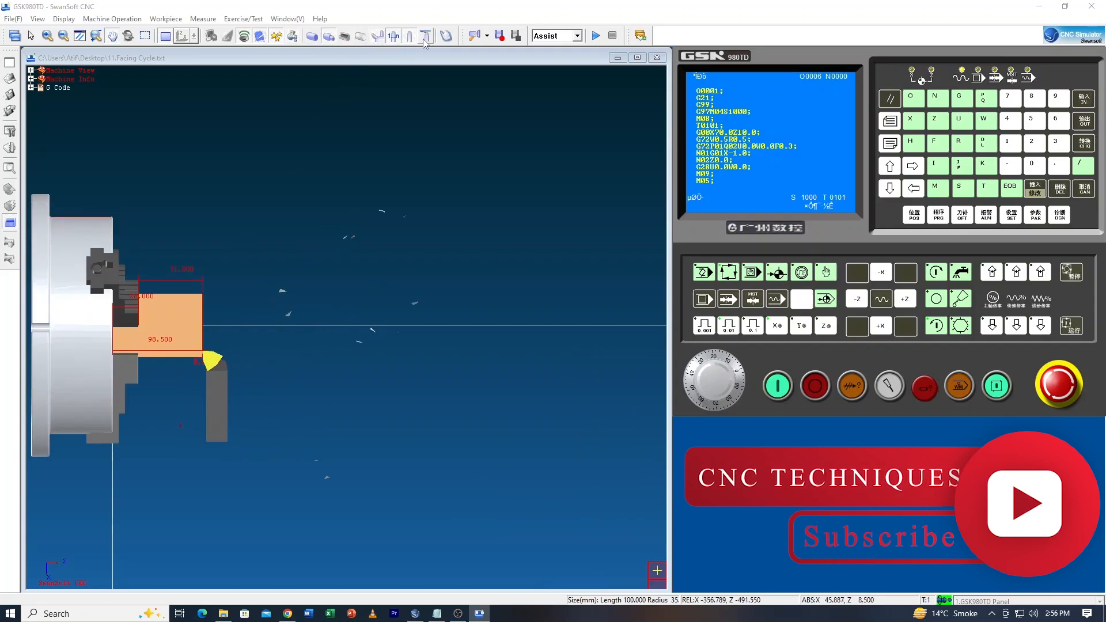
# Step: Examine the faced end of the workpiece and the traced G72 toolpath in the 2D view
pyautogui.scroll(3, 193, 361)
pyautogui.scroll(5, 193, 361)
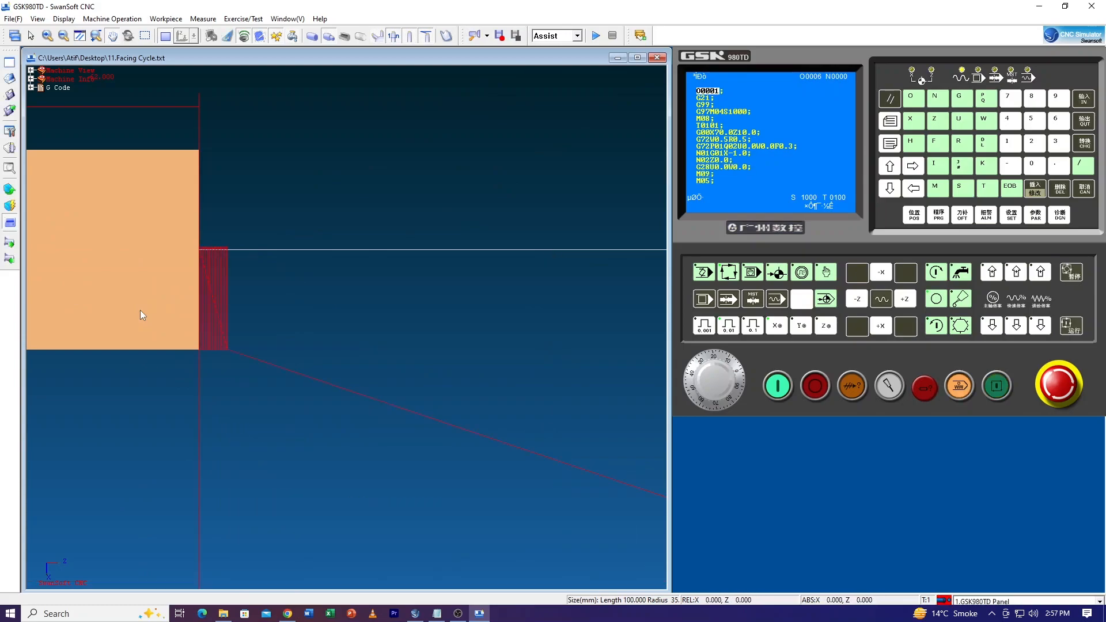
pyautogui.scroll(-3, 381, 345)
pyautogui.scroll(-6, 377, 322)
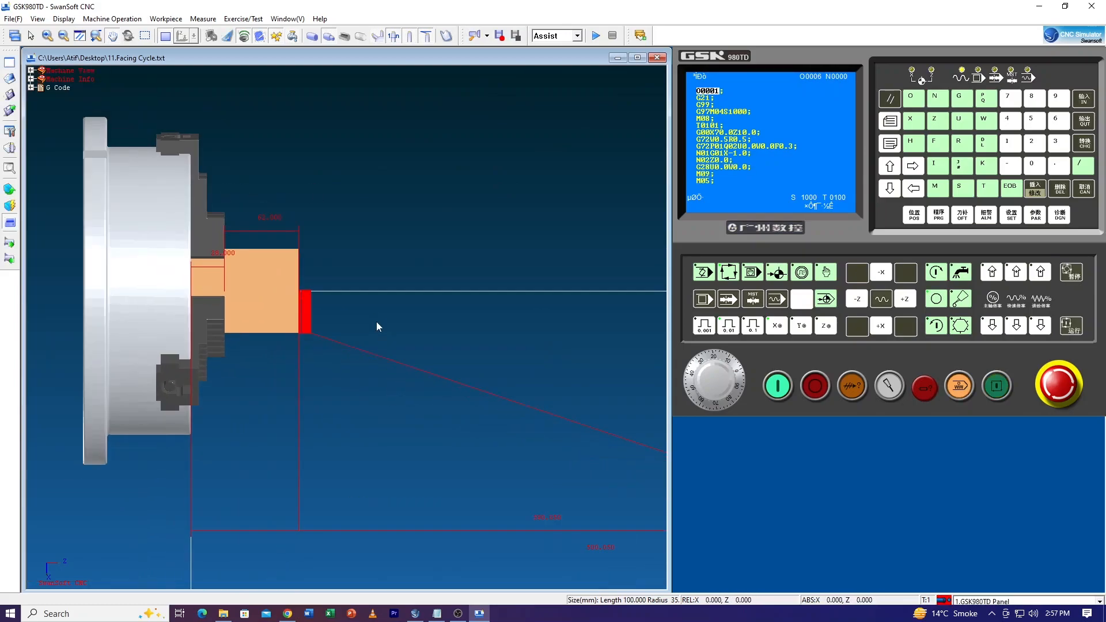
pyautogui.scroll(4, 376, 323)
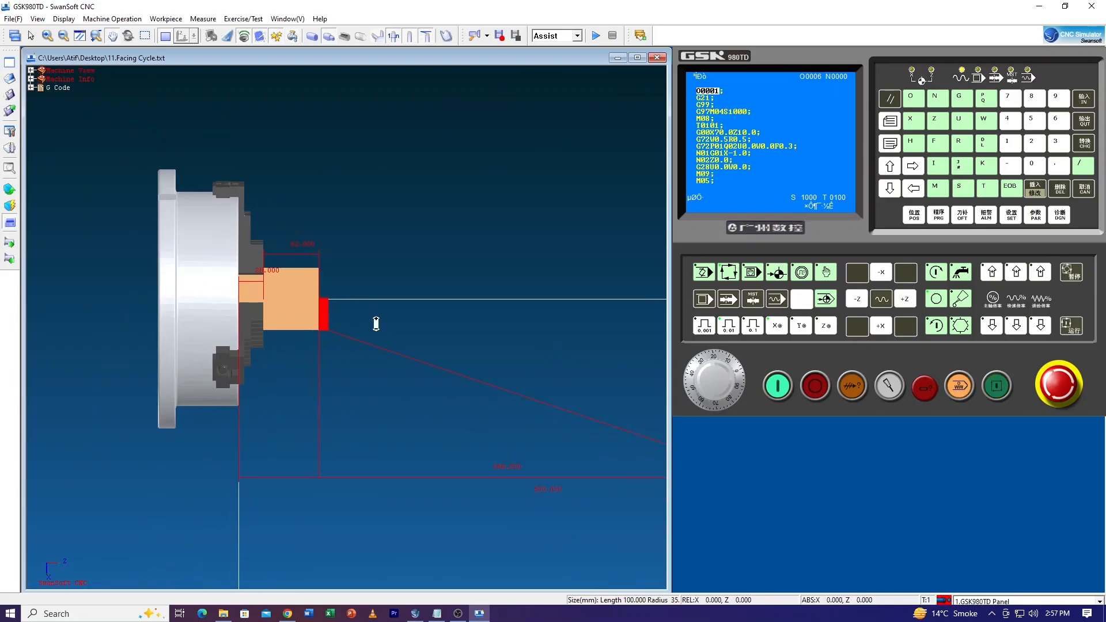
# Step: Switch the machine display from the 2D view to the 3D view and hide the machine enclosure
pyautogui.click(165, 37)
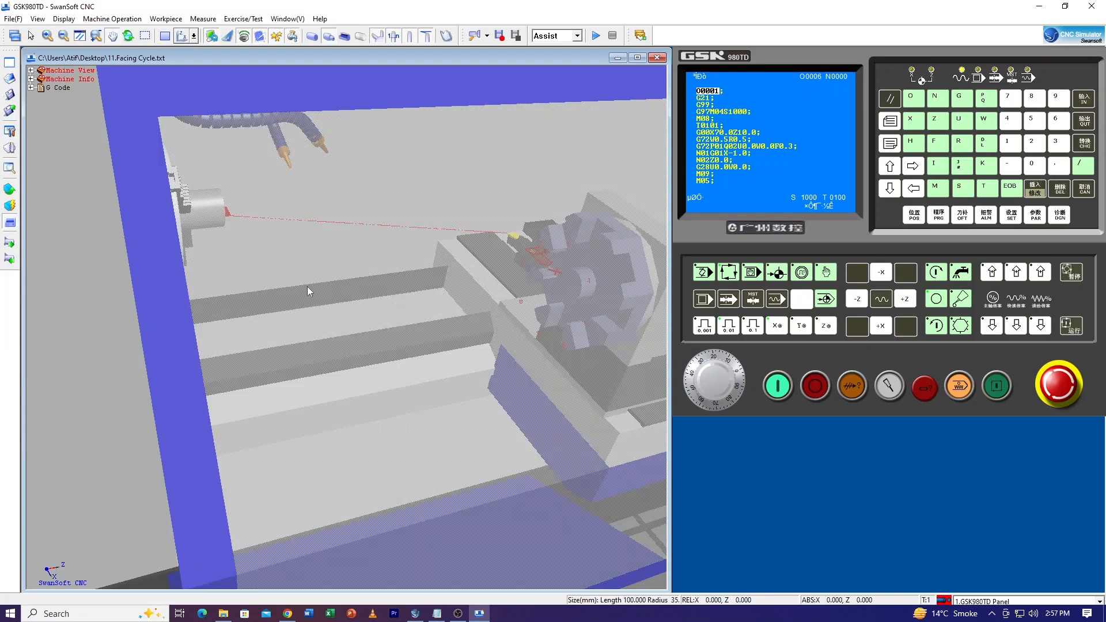
pyautogui.click(9, 223)
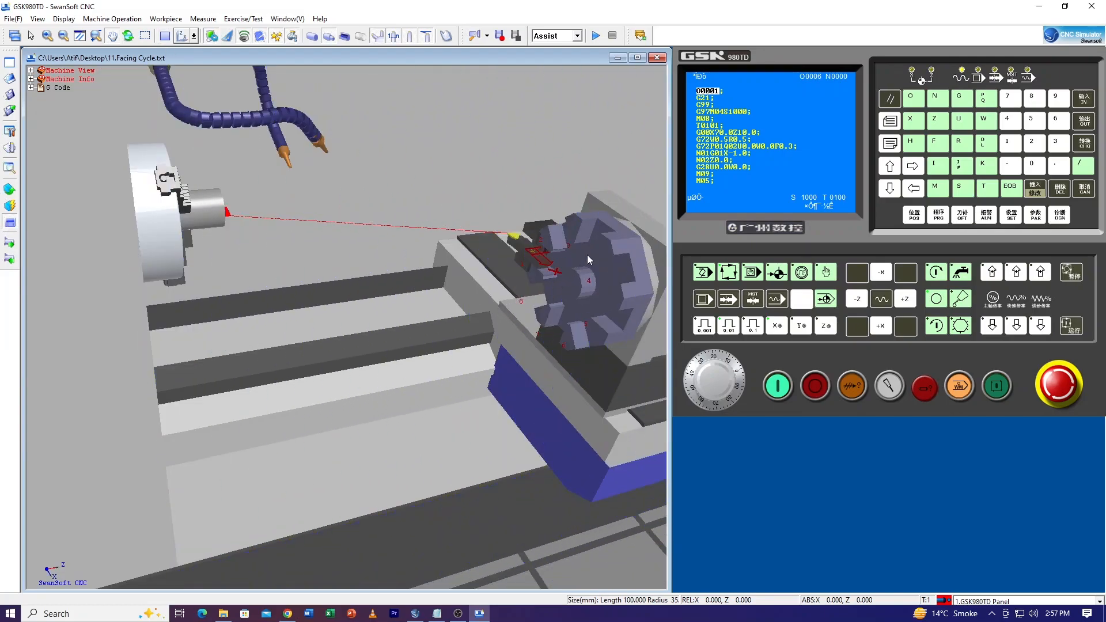
pyautogui.scroll(1, 528, 254)
pyautogui.moveTo(441, 271); pyautogui.dragTo(402, 287, button='middle')
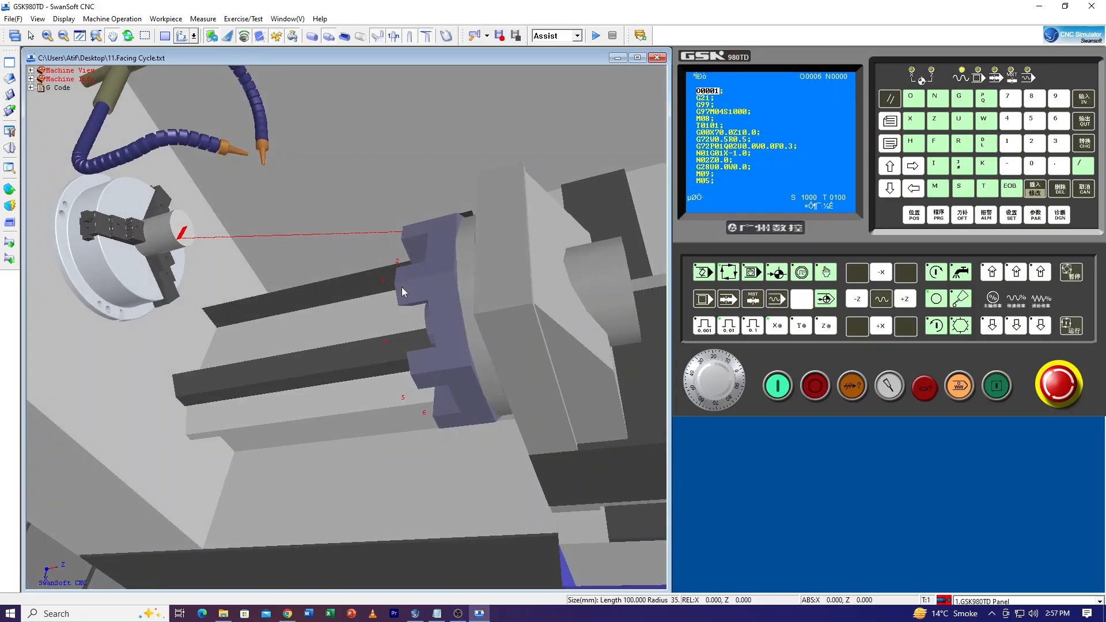
# Step: Examine the facing toolpath at the workpiece's end face and the travel line to the tool in 3D
pyautogui.scroll(2, 171, 232)
pyautogui.scroll(5, 172, 232)
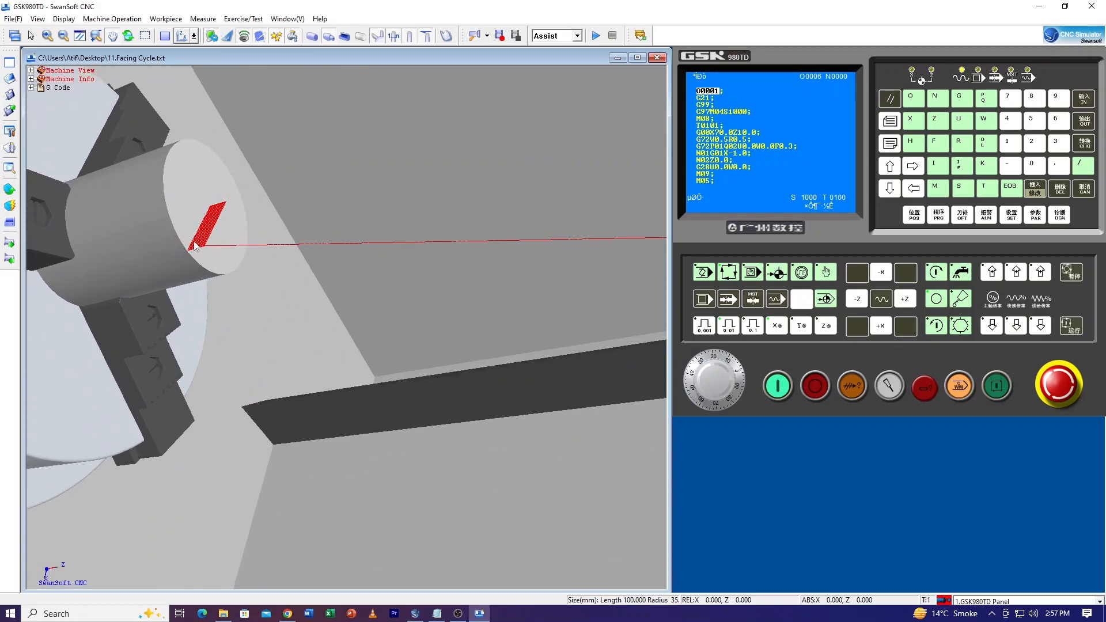
pyautogui.scroll(2, 195, 241)
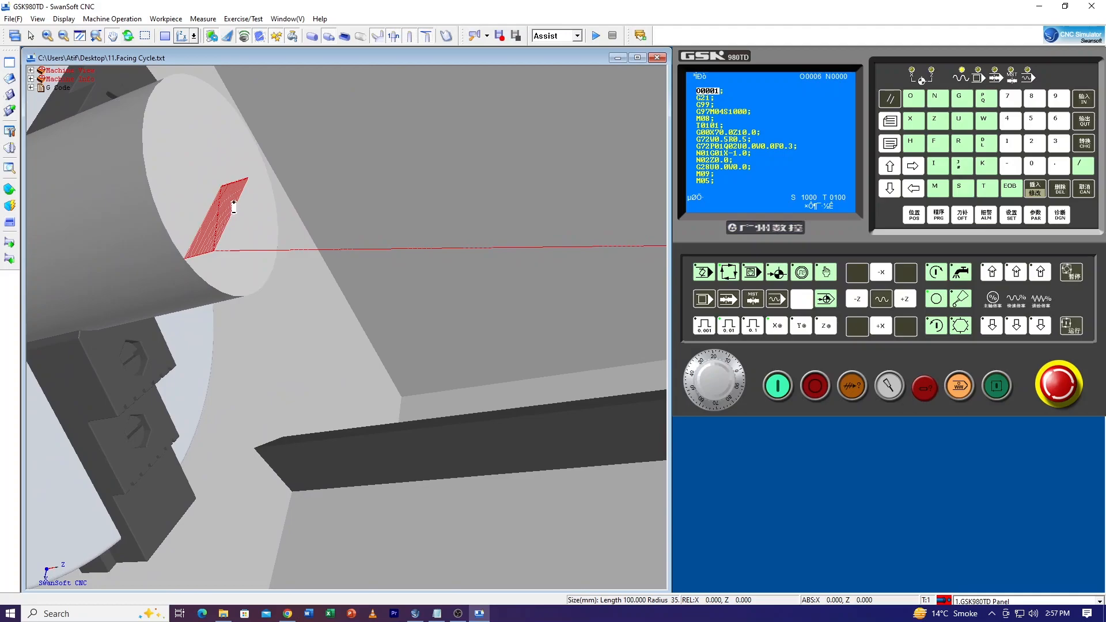
pyautogui.scroll(-3, 234, 211)
pyautogui.moveTo(234, 210); pyautogui.dragTo(309, 227, button='middle')
pyautogui.scroll(-3, 309, 227)
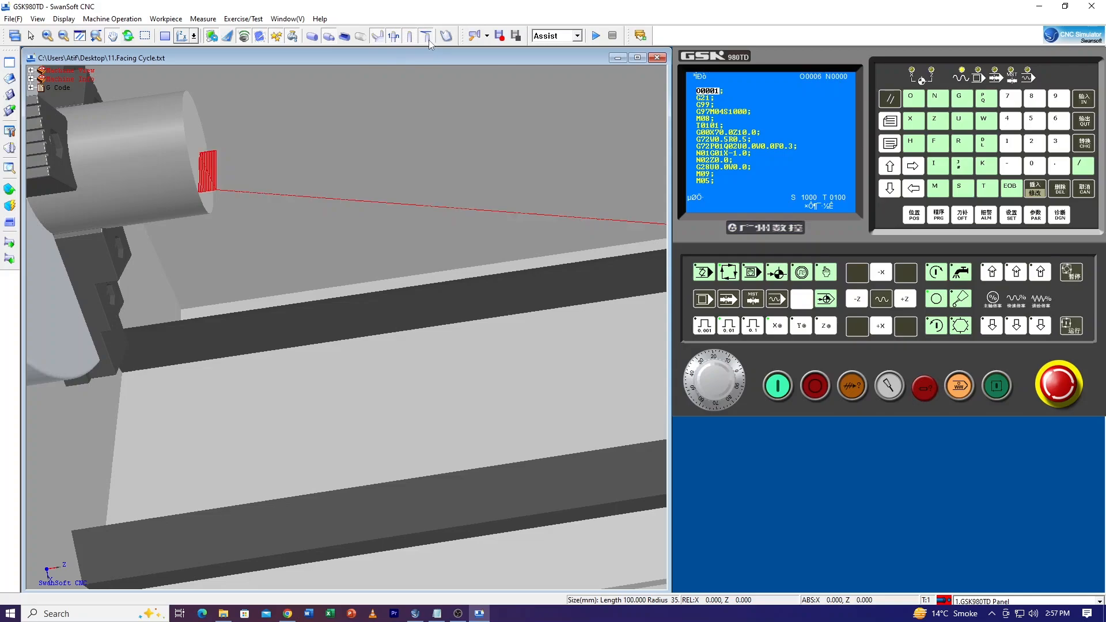
pyautogui.moveTo(306, 142); pyautogui.dragTo(185, 244, button='middle')
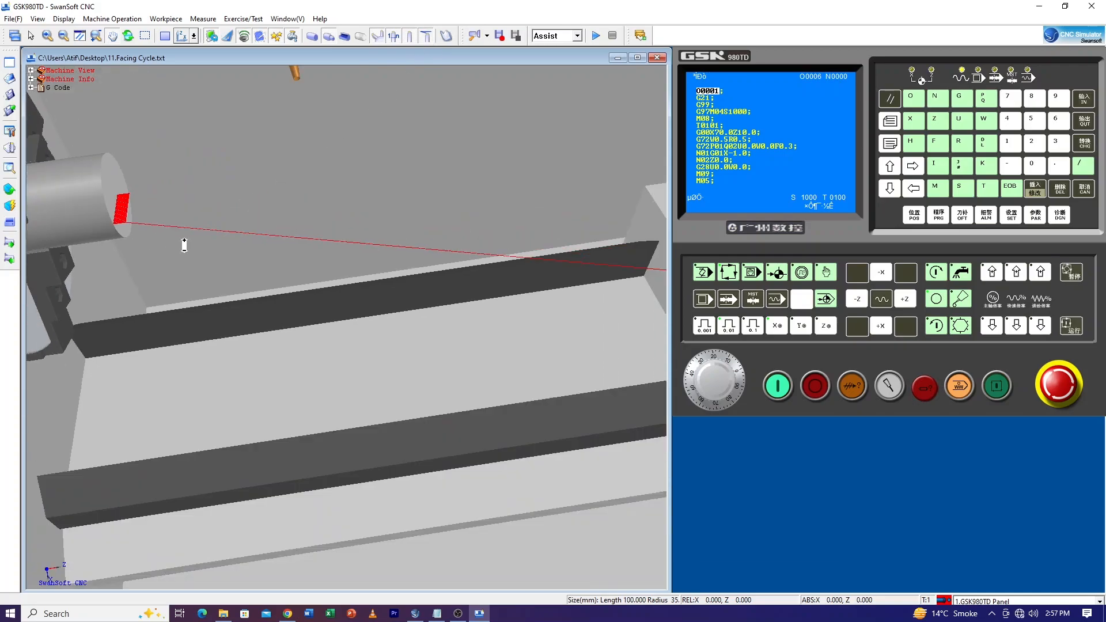
pyautogui.scroll(-3, 184, 244)
pyautogui.scroll(-1, 565, 293)
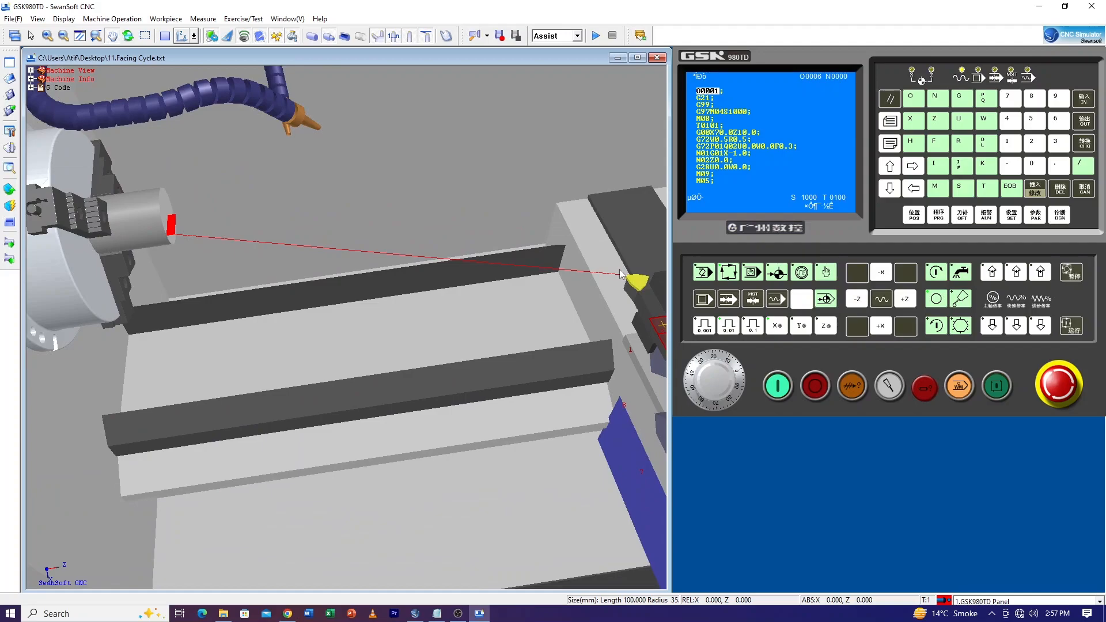
# Step: Inspect the individual G72 facing passes in front of the workpiece up close and from several angles
pyautogui.scroll(5, 162, 241)
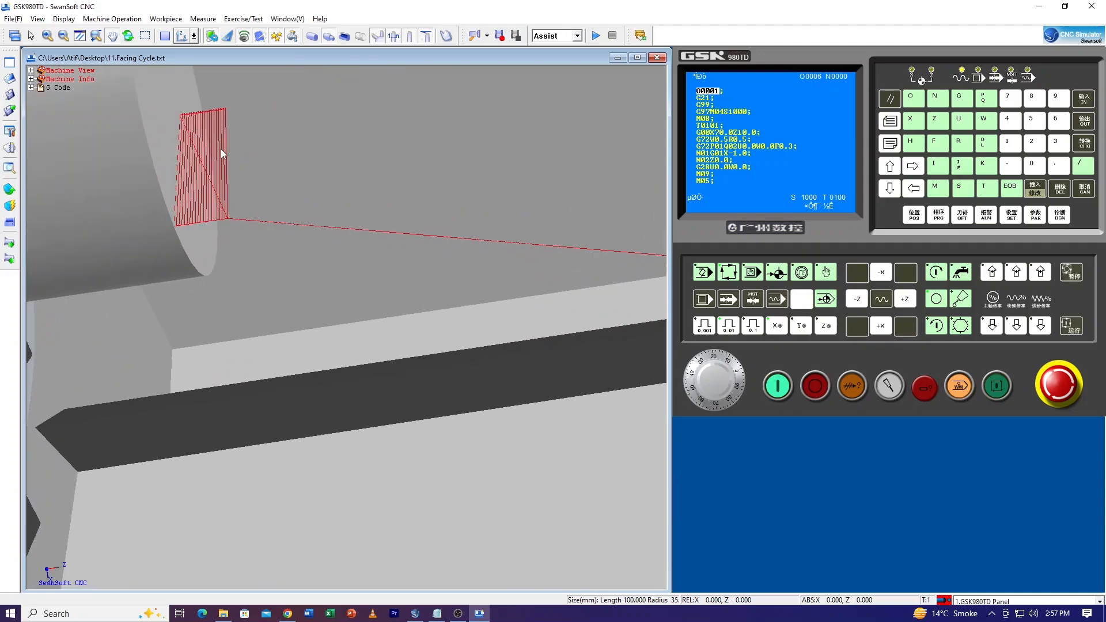
pyautogui.scroll(4, 217, 143)
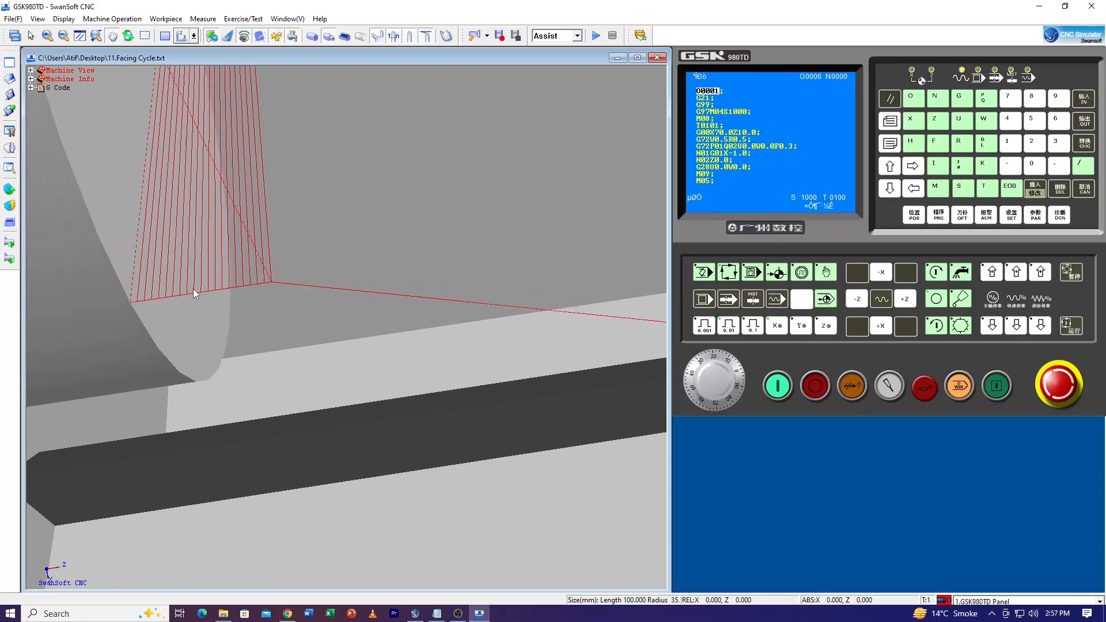
pyautogui.scroll(-1, 196, 289)
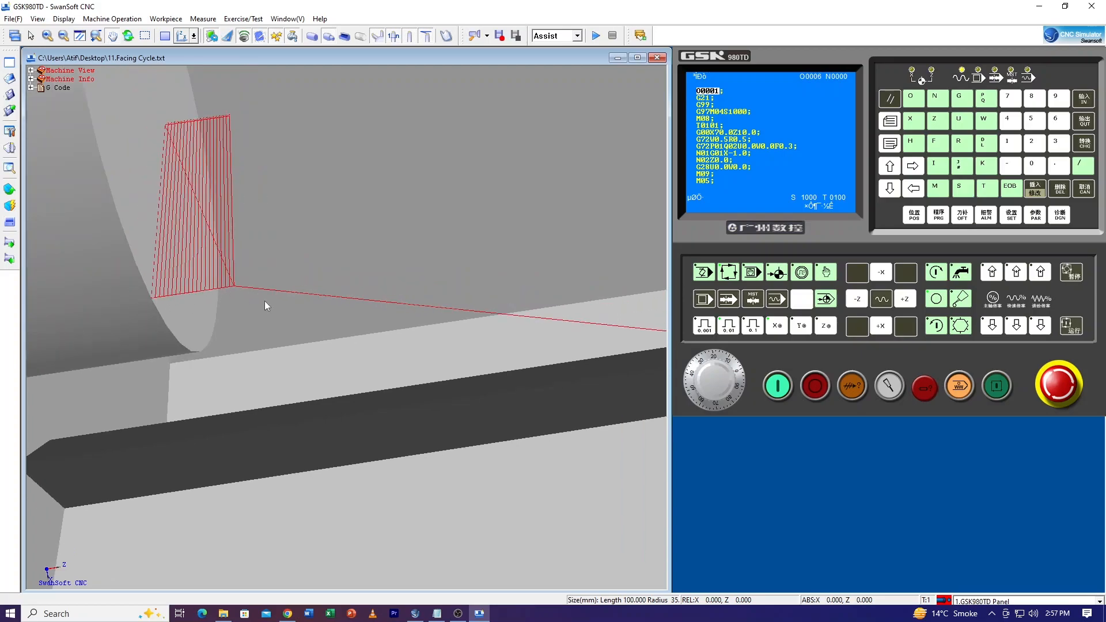
pyautogui.scroll(-5, 262, 289)
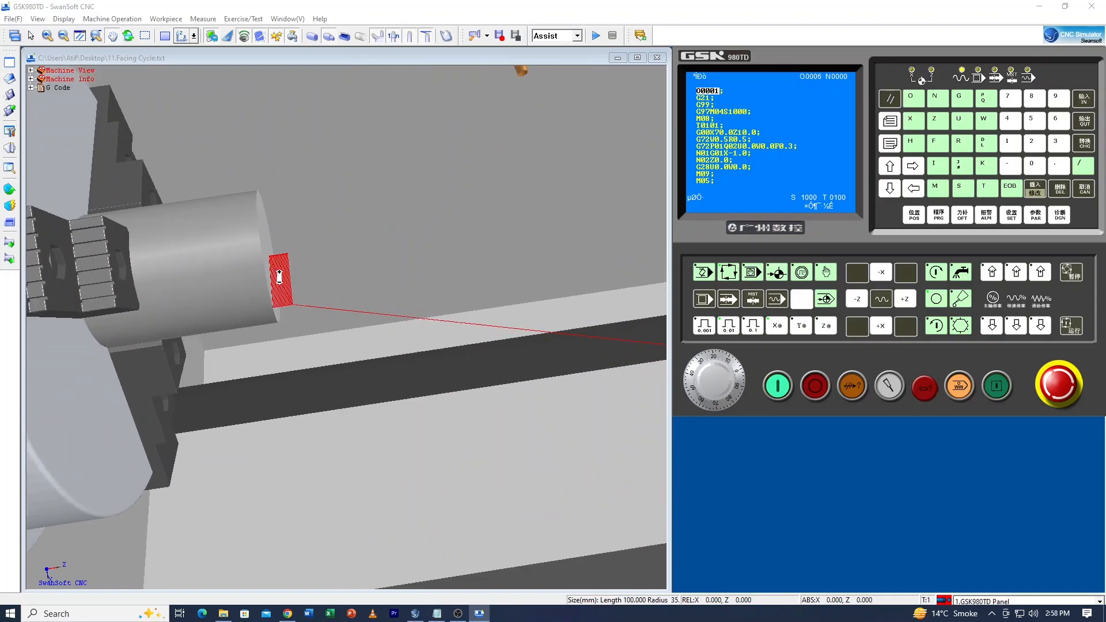
pyautogui.scroll(5, 279, 278)
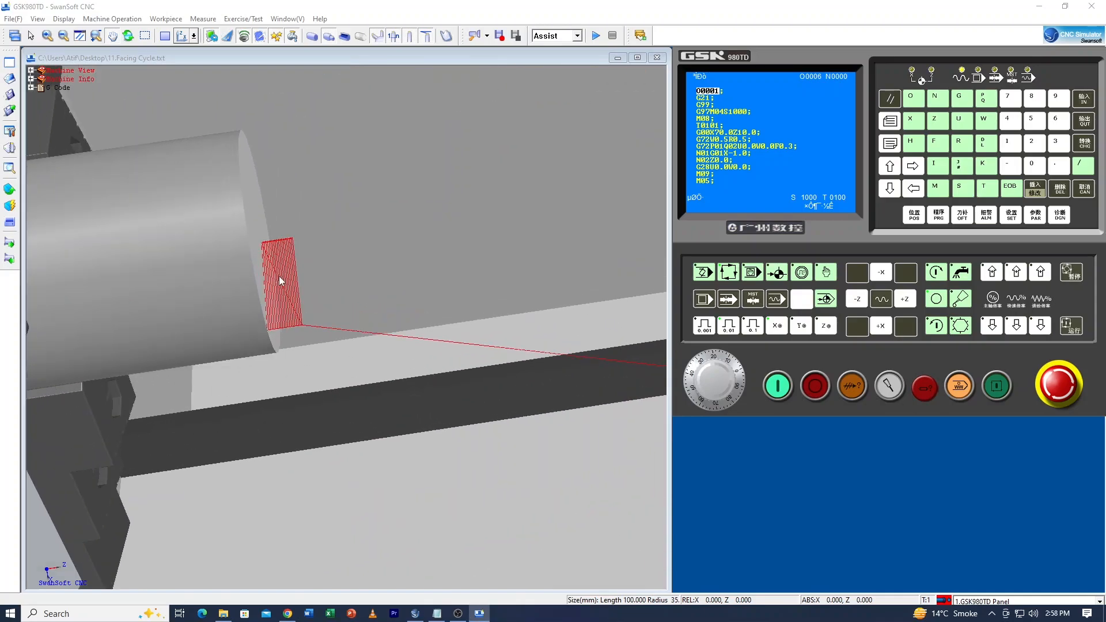
pyautogui.scroll(-3, 279, 275)
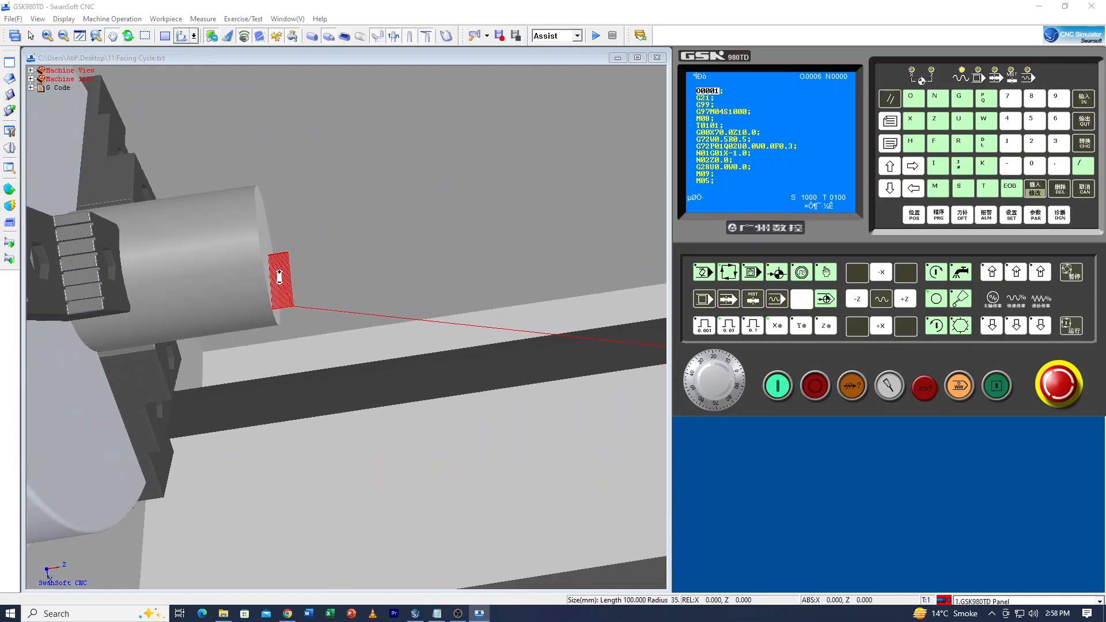
pyautogui.scroll(5, 314, 282)
pyautogui.scroll(2, 315, 283)
pyautogui.scroll(-4, 315, 283)
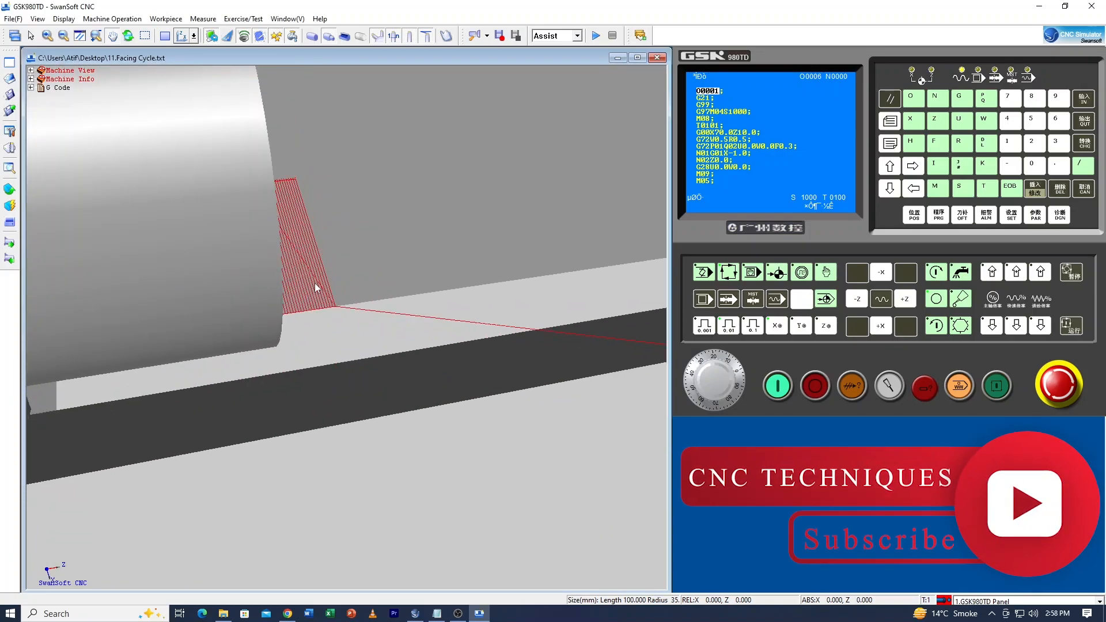
pyautogui.scroll(-2, 314, 282)
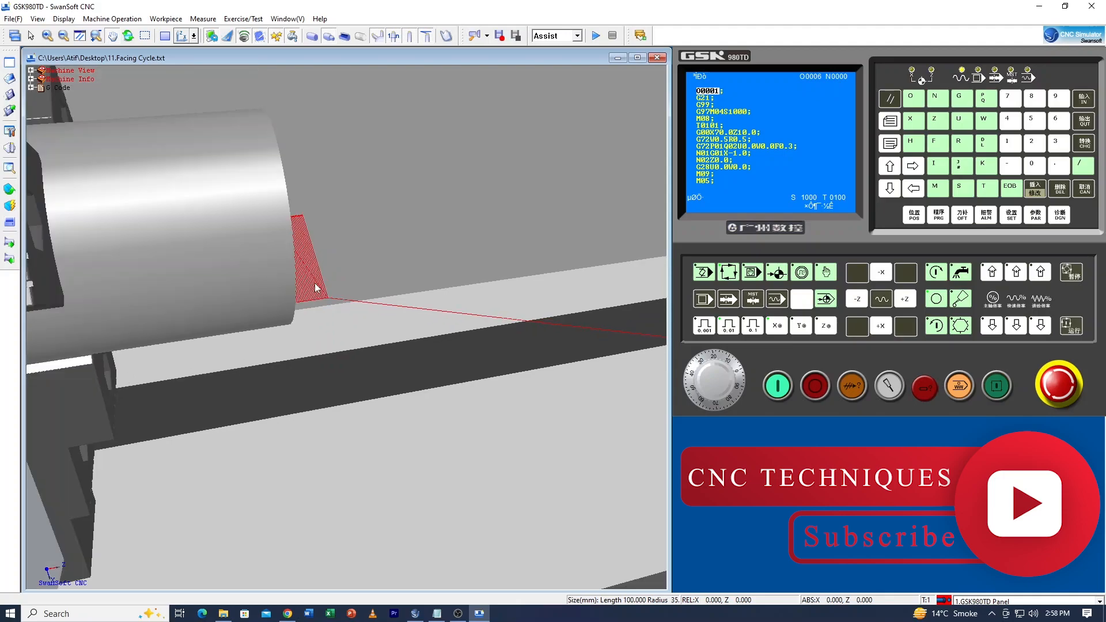
pyautogui.scroll(-4, 352, 281)
pyautogui.moveTo(409, 316); pyautogui.dragTo(295, 283, button='middle')
pyautogui.scroll(2, 296, 283)
pyautogui.scroll(4, 295, 282)
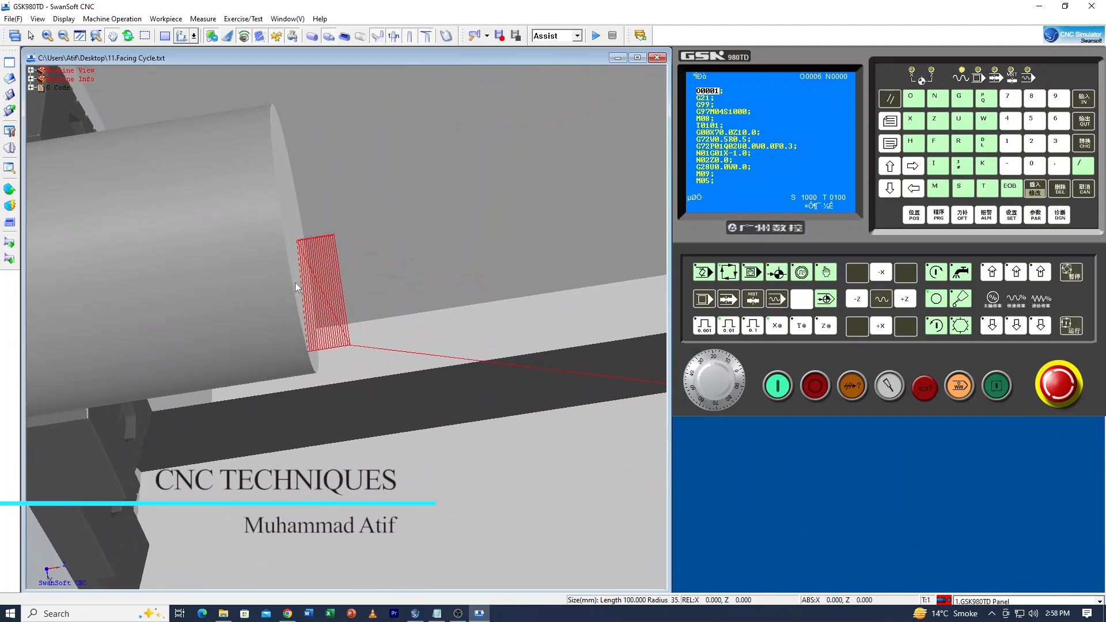
pyautogui.scroll(-5, 365, 358)
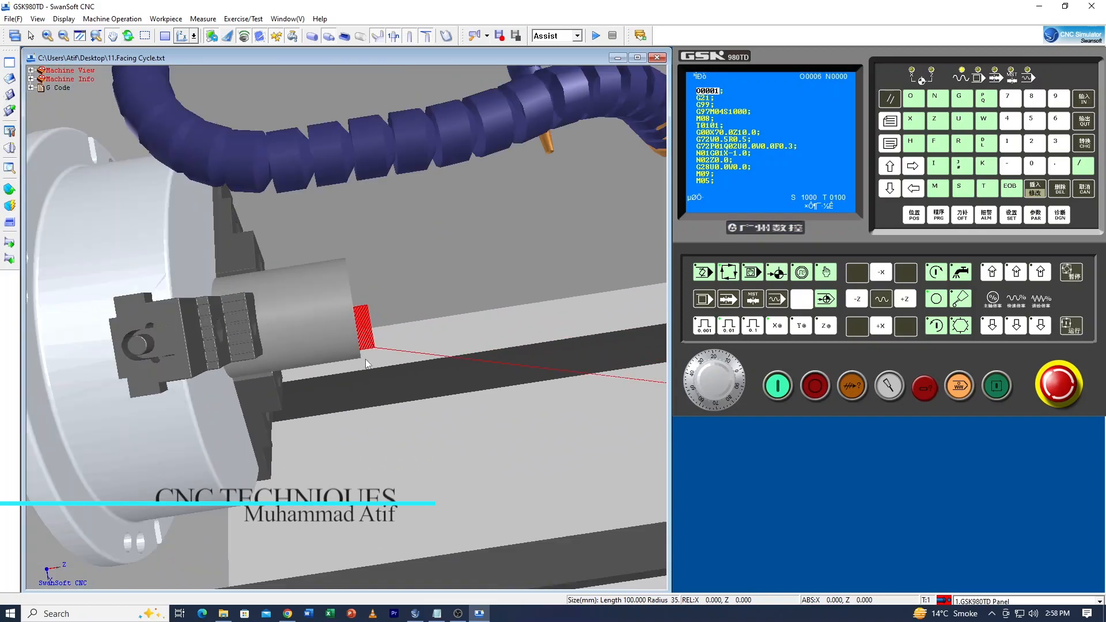